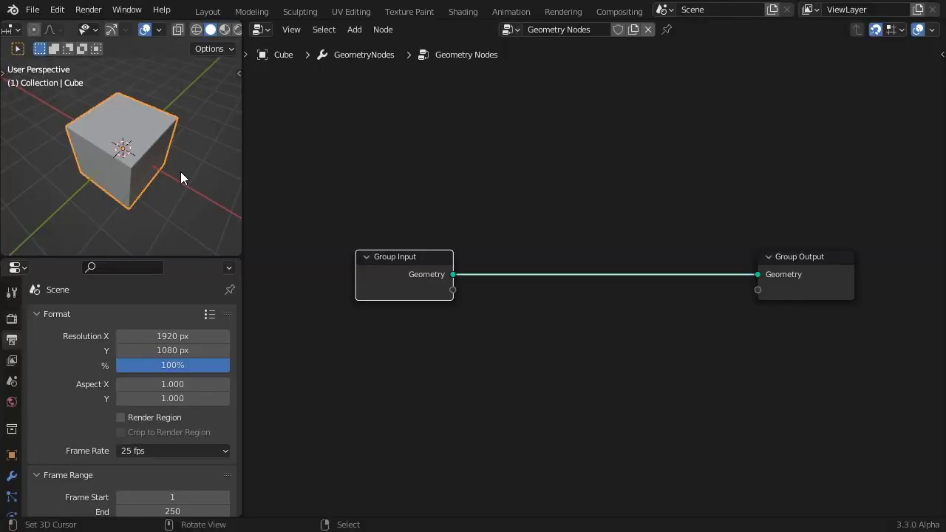
- Display the viewport in wireframe and switch the Group Input node to a Mesh Circle
key("z")
left_click(82, 172)
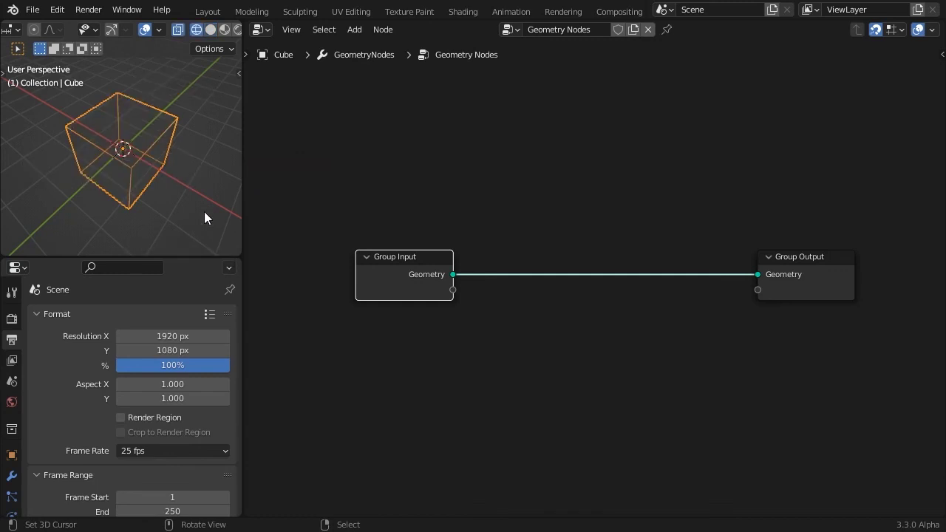
key("shift+s")
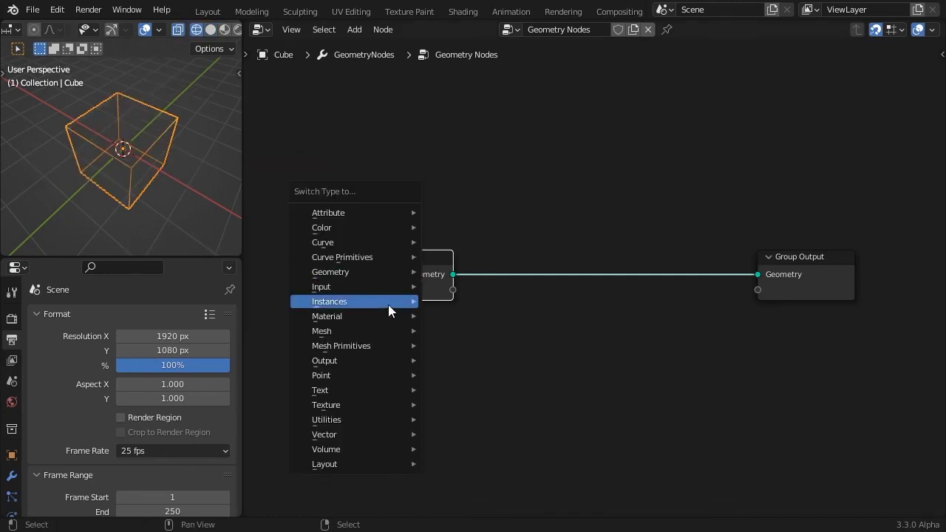
mouse_move(383, 346)
left_click(482, 421)
- Give the Mesh Circle an N-Gon fill, 6 vertices and a 2 m radius
left_click(423, 295)
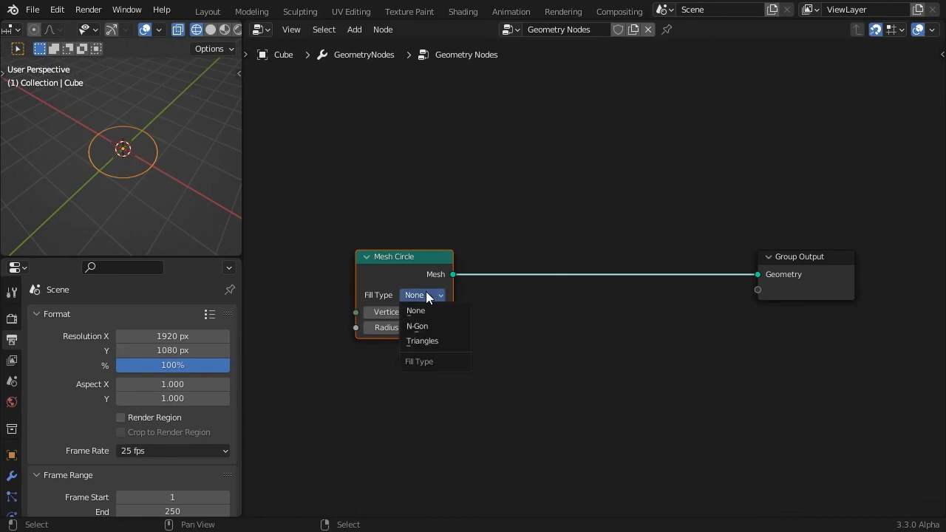
left_click(427, 327)
left_click(421, 313)
type("6")
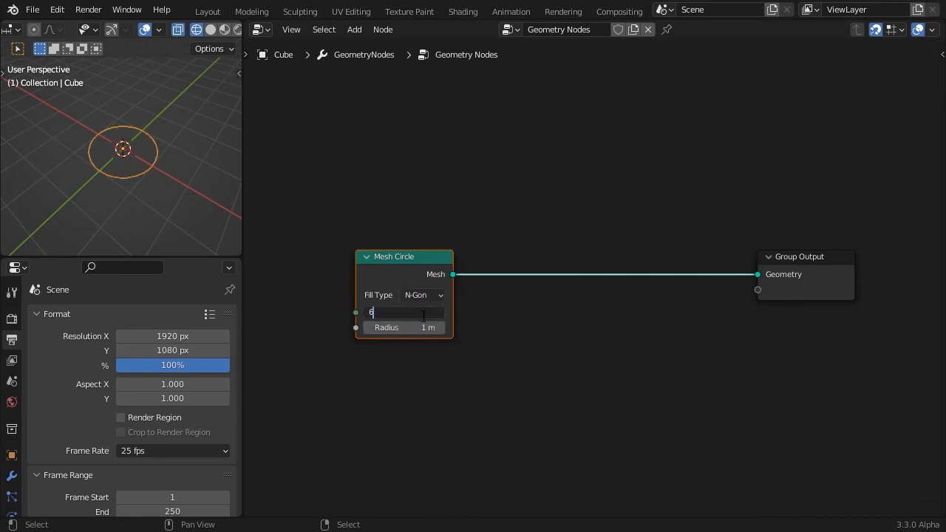
key("Tab")
type("2")
key("Return")
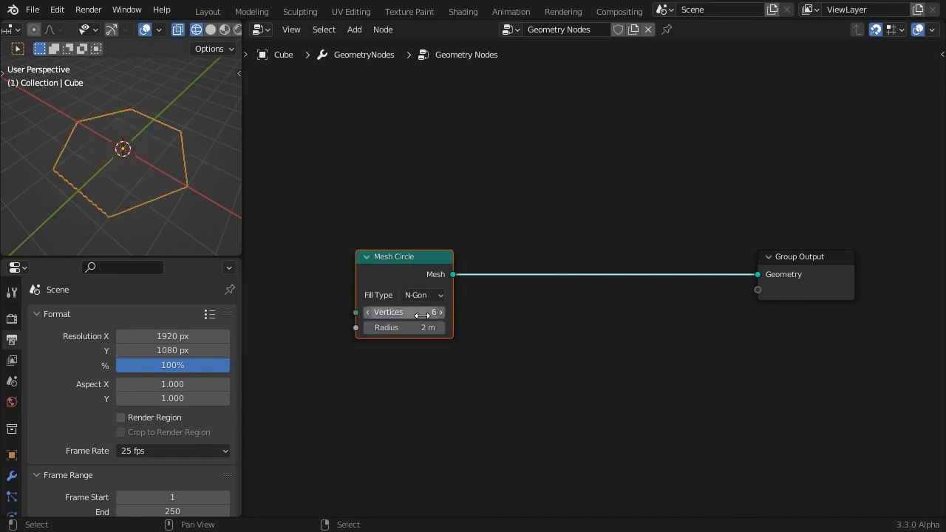
- Insert a Duplicate Elements node between Mesh Circle and Group Output
key("shift+a")
mouse_move(524, 166)
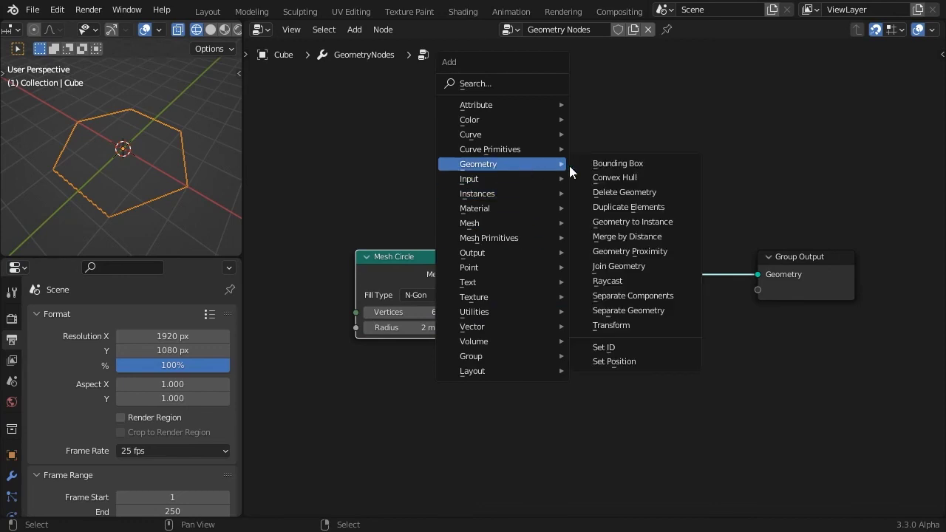
left_click(625, 210)
left_click(473, 251)
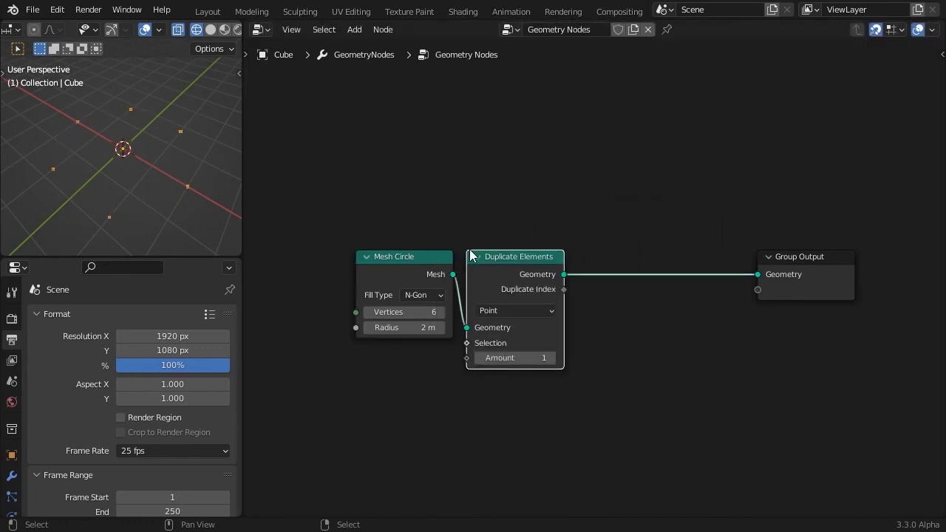
- Set Duplicate Elements to the Face domain with an amount of 5
left_click(507, 311)
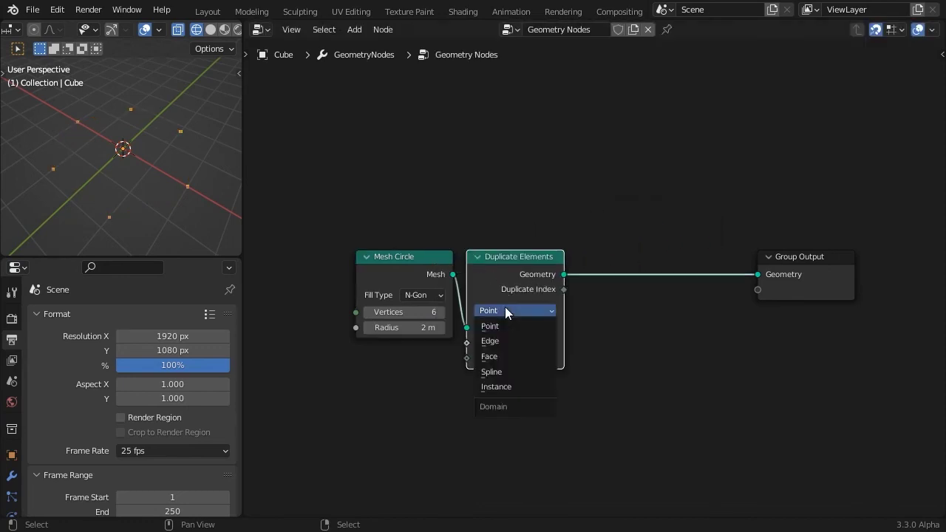
left_click(502, 356)
left_click(551, 358)
left_click(551, 357)
left_click(551, 358)
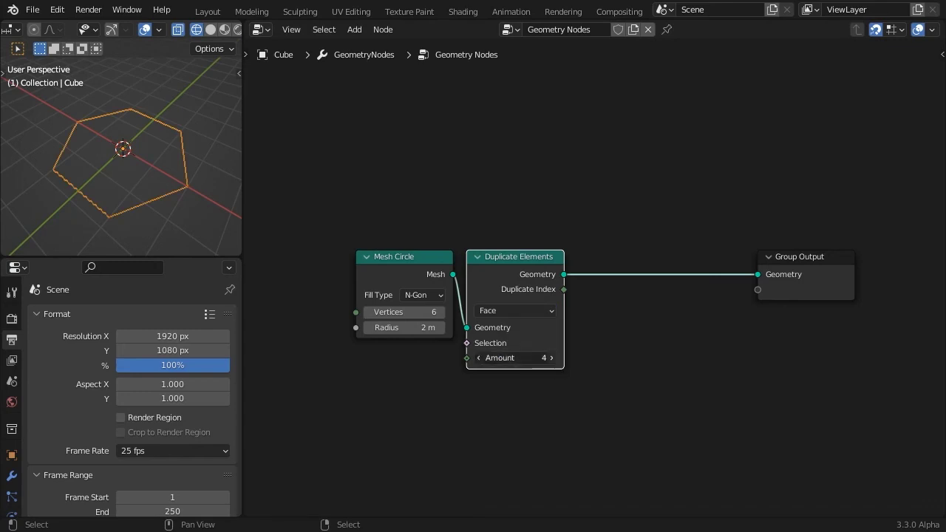
left_click(551, 358)
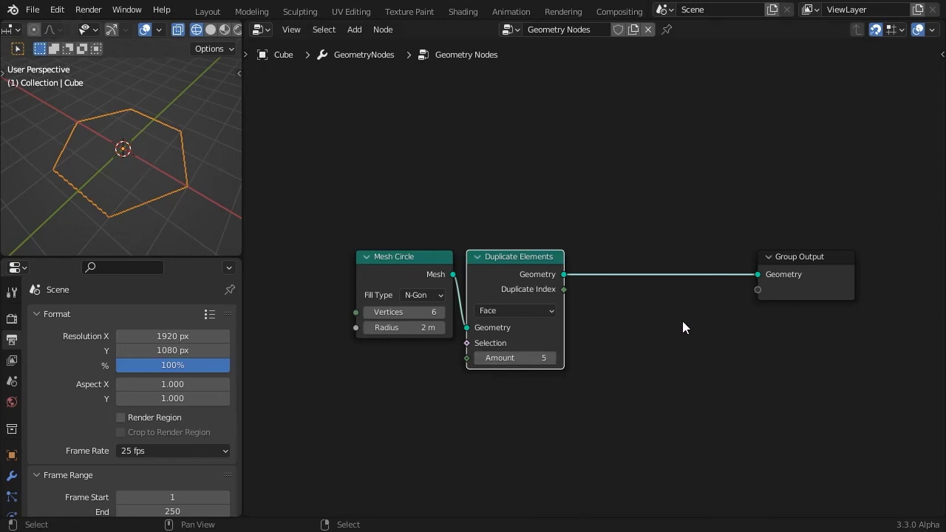
- Insert a Scale Elements node before Group Output and move both nodes farther away from Duplicate Elements
key("shift+a")
mouse_move(669, 366)
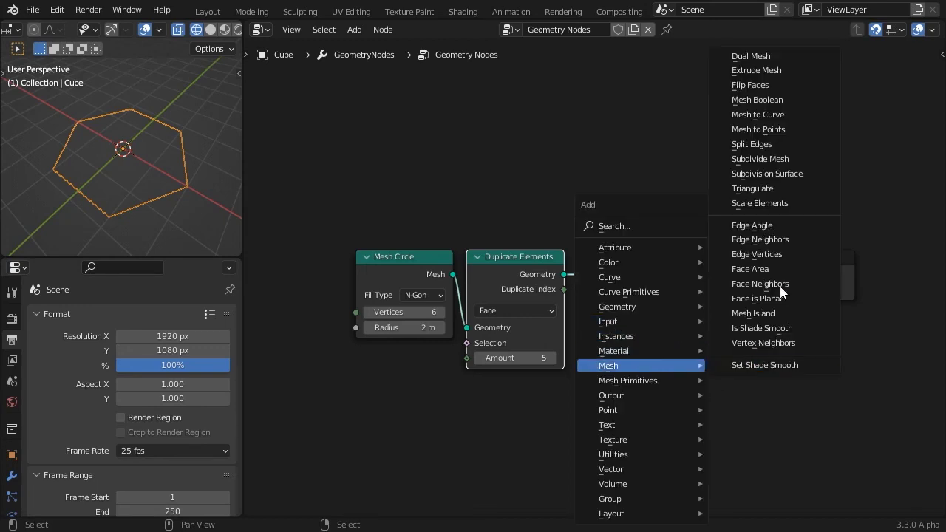
left_click(783, 203)
left_click(657, 252)
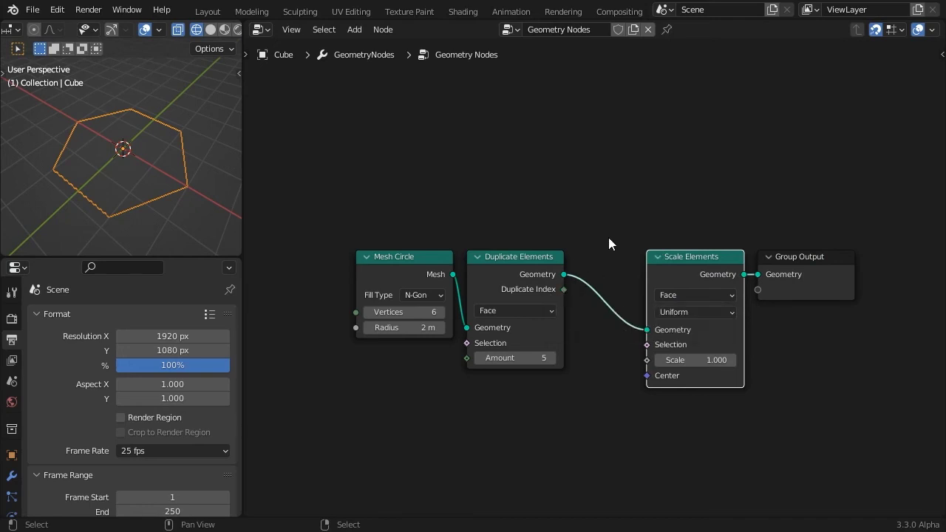
left_click_drag(608, 237, 813, 408)
left_click_drag(671, 257, 895, 258)
- Add an Attribute Statistic node and feed its Geometry and Attribute from Duplicate Elements' Geometry and Duplicate Index
key("shift+a")
mouse_move(618, 250)
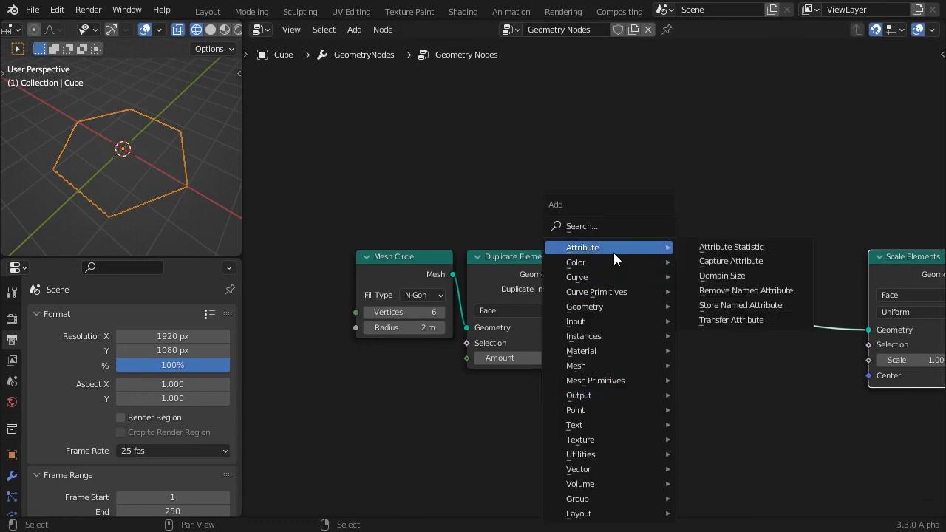
left_click(703, 253)
left_click(591, 334)
middle_click_drag(634, 293, 585, 186)
left_click_drag(513, 167, 539, 329)
left_click_drag(542, 368, 549, 419)
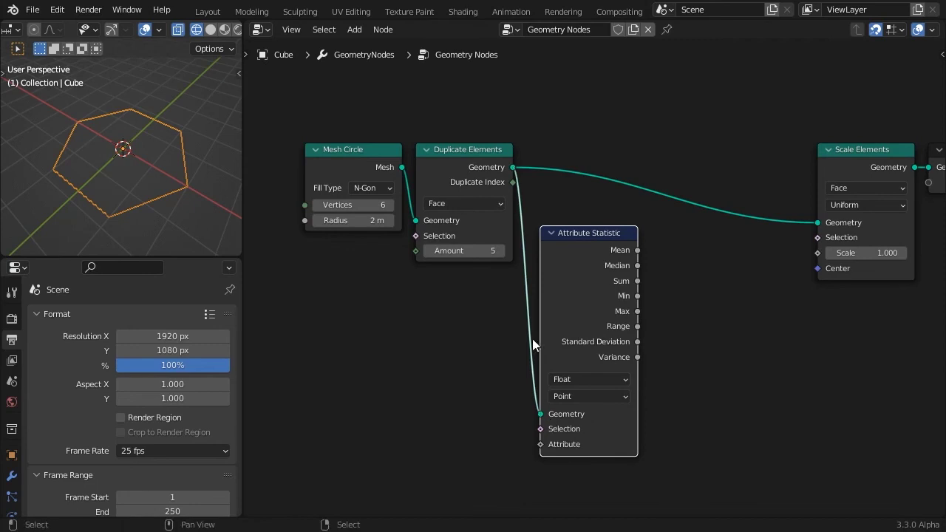
left_click_drag(513, 182, 540, 447)
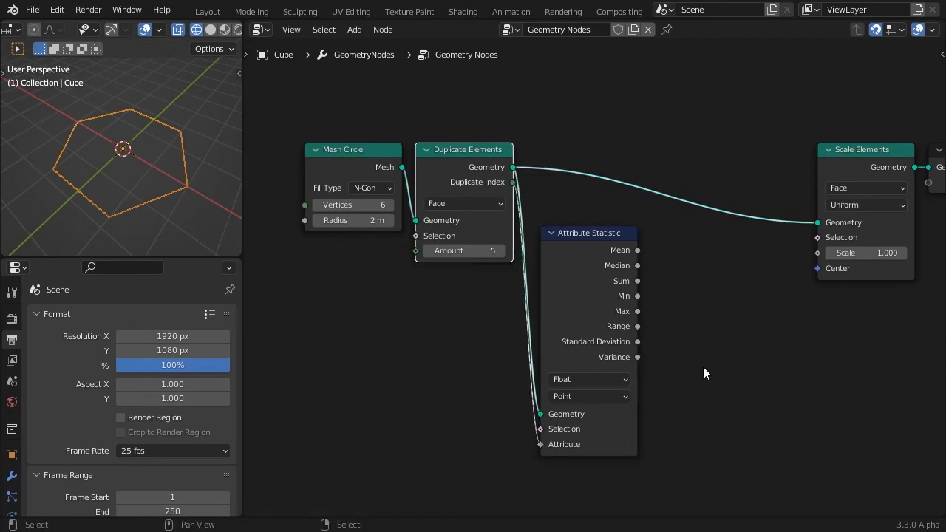
- Add a Math node set to Divide that divides the Duplicate Index by the Attribute Statistic's Max
key("shift+a")
mouse_move(673, 454)
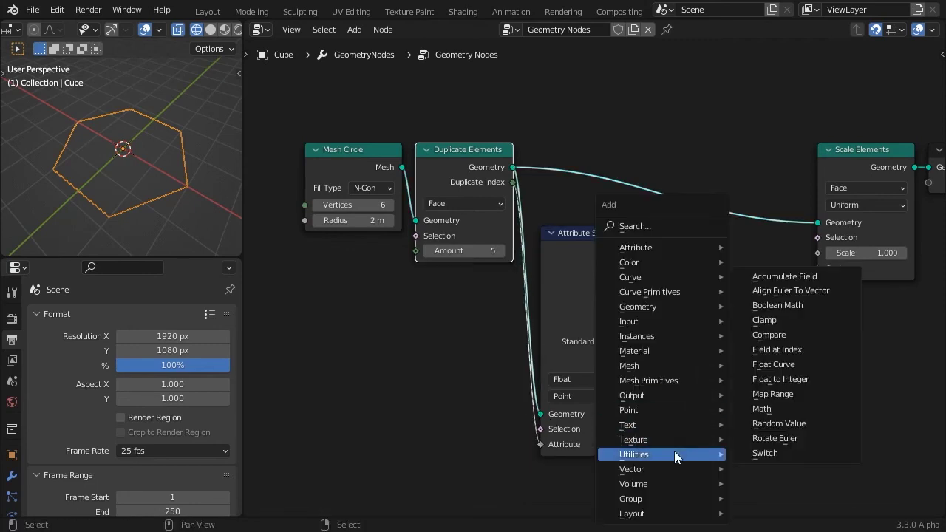
left_click(763, 410)
left_click(668, 269)
left_click_drag(637, 342, 678, 361)
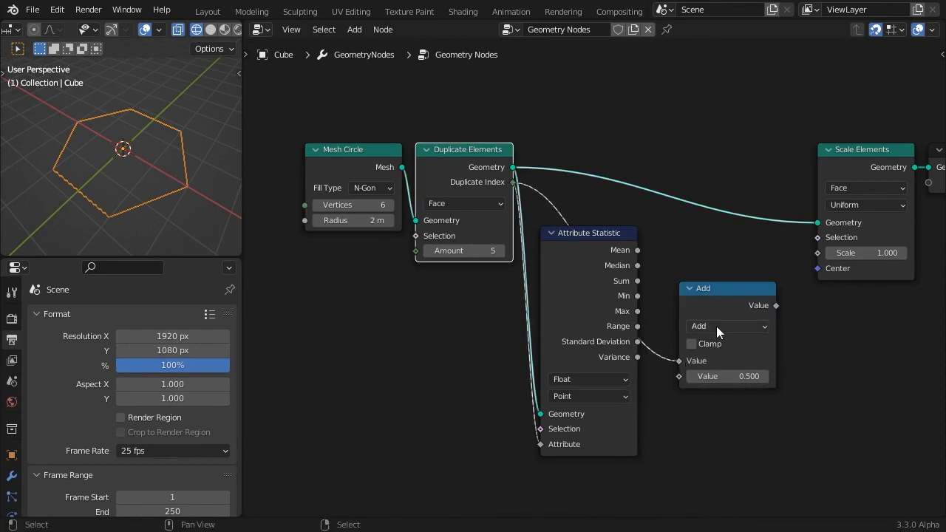
left_click(716, 326)
left_click(356, 195)
left_click_drag(637, 311, 678, 376)
- Hide the Attribute Statistic's unused sockets, move the node below, and connect the Divide result to Scale Elements' Scale
key("ctrl+h")
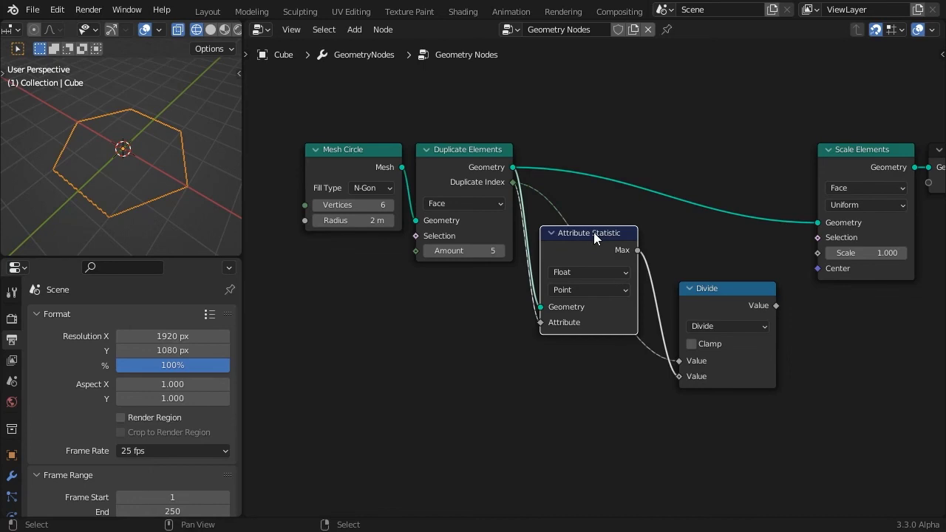
left_click_drag(593, 232, 577, 358)
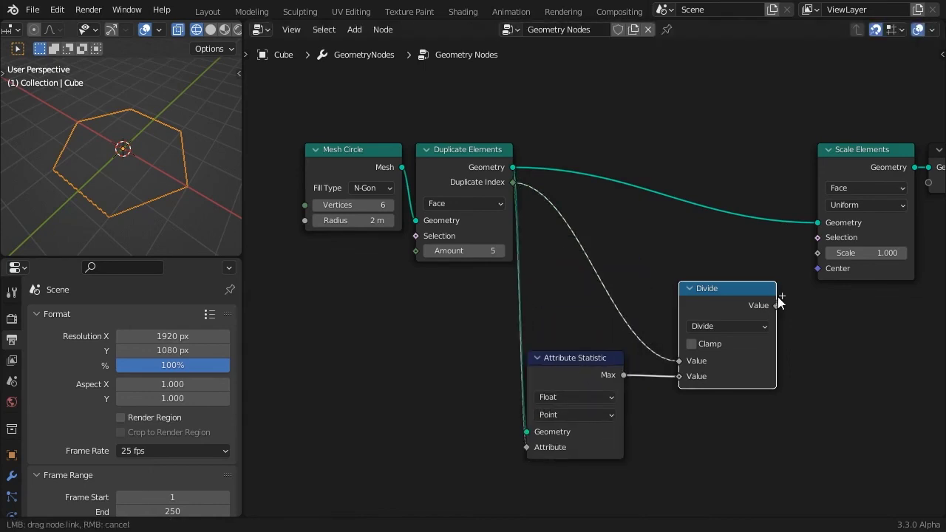
left_click_drag(775, 305, 817, 252)
- Insert a Mesh to Curve node after Scale Elements and move Group Output away to make room
middle_click_drag(877, 329, 399, 332)
key("shift+a")
mouse_move(383, 238)
left_click(553, 296)
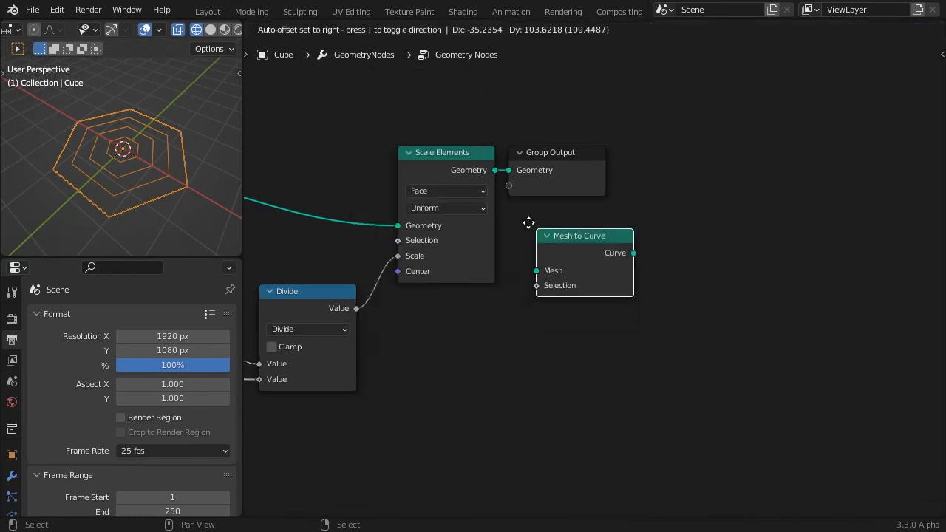
left_click(503, 152)
left_click_drag(642, 146, 887, 152)
- Insert a Curve to Points node before Group Output and set its mode to Evaluated
key("shift+a")
mouse_move(611, 170)
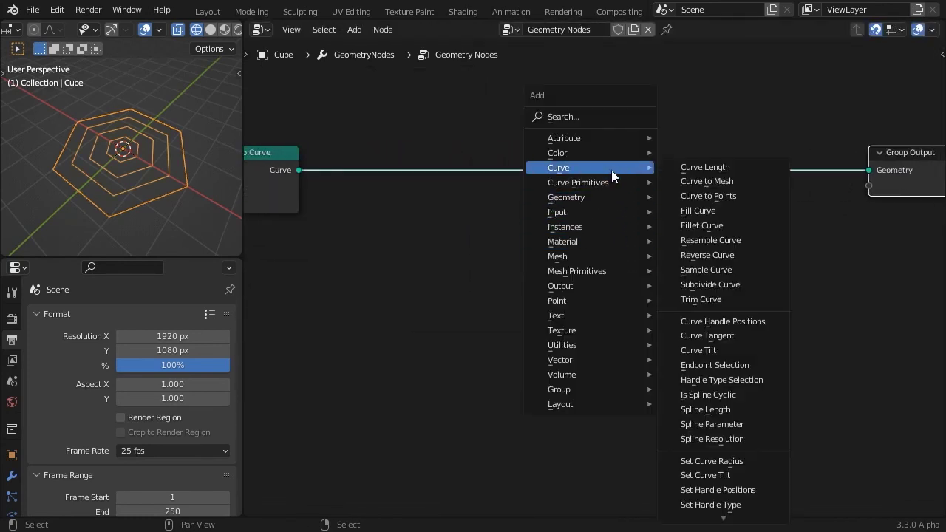
left_click(738, 195)
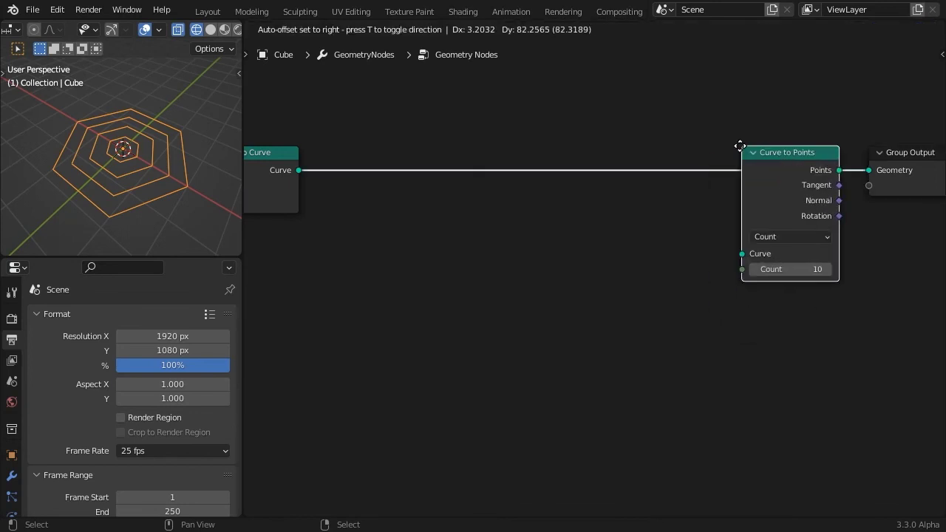
left_click(741, 149)
left_click(802, 237)
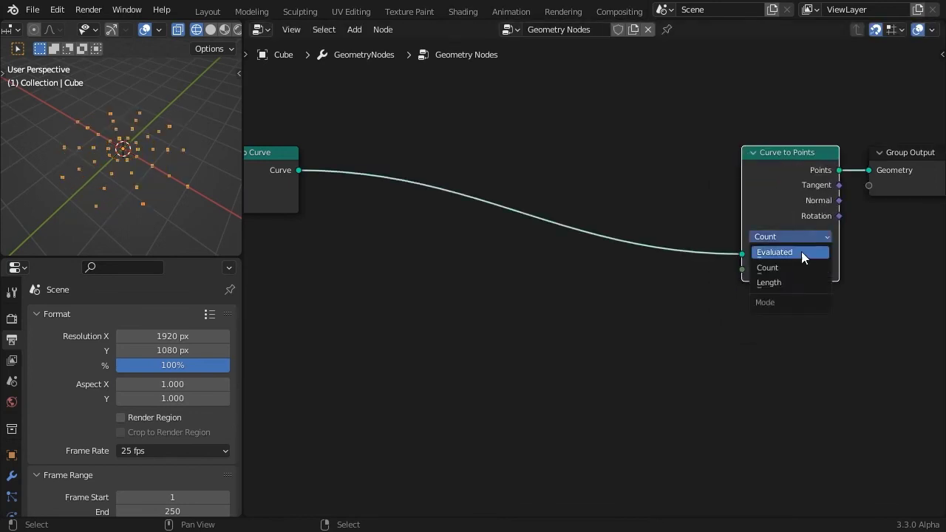
left_click(800, 252)
- Insert a Subdivide Curve node between Mesh to Curve and Curve to Points
key("shift+a")
mouse_move(477, 276)
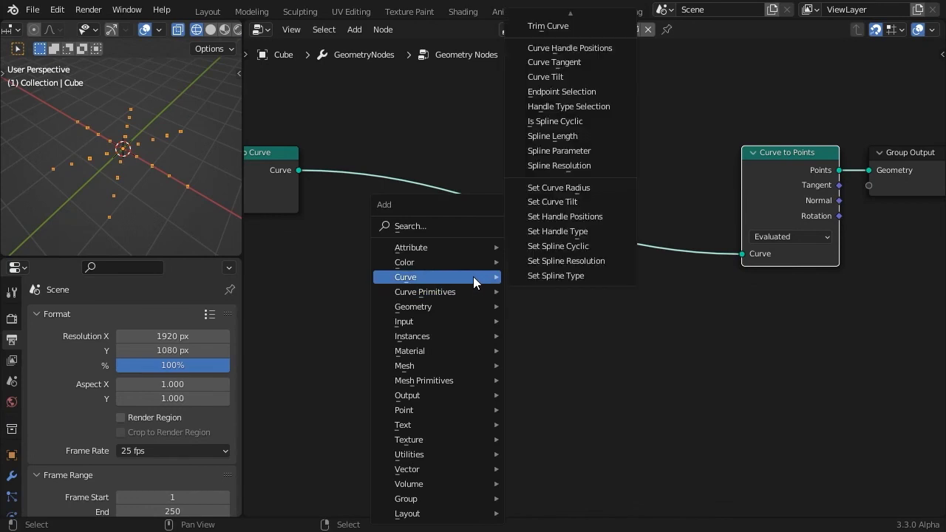
scroll(582, 44, "up", 5)
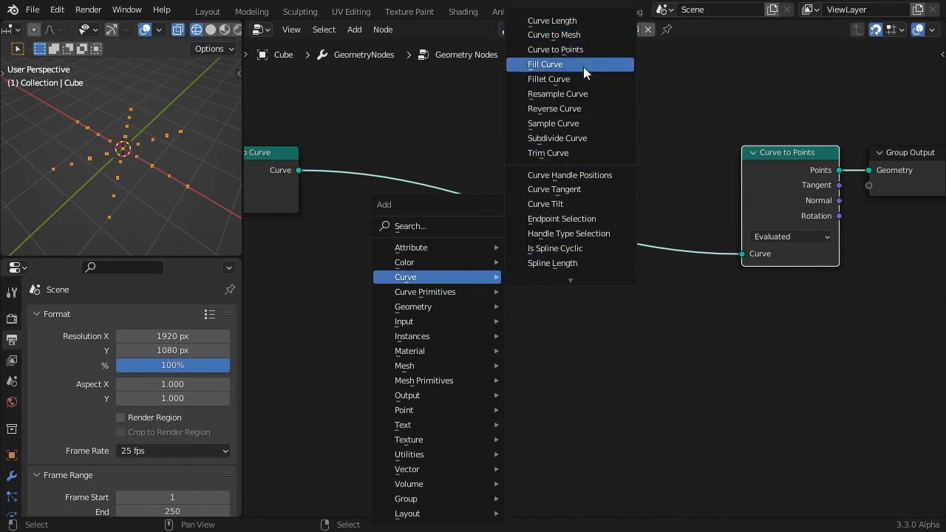
left_click(573, 143)
left_click(521, 160)
- Connect Duplicate Elements' Duplicate Index to the Cuts input of Subdivide Curve
middle_click_drag(521, 160, 659, 377)
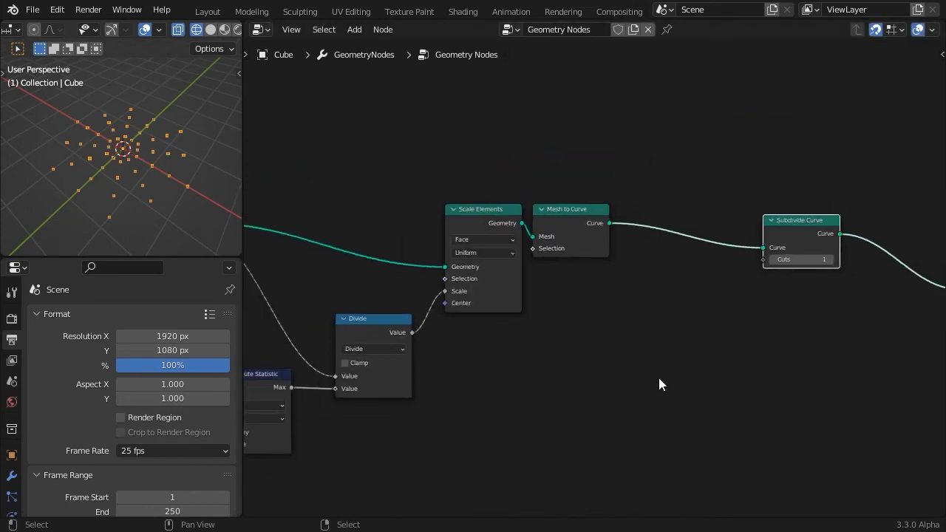
scroll(658, 377, "down", 3)
left_click_drag(261, 241, 738, 262)
middle_click_drag(153, 175, 178, 202)
middle_click_drag(312, 319, 453, 309)
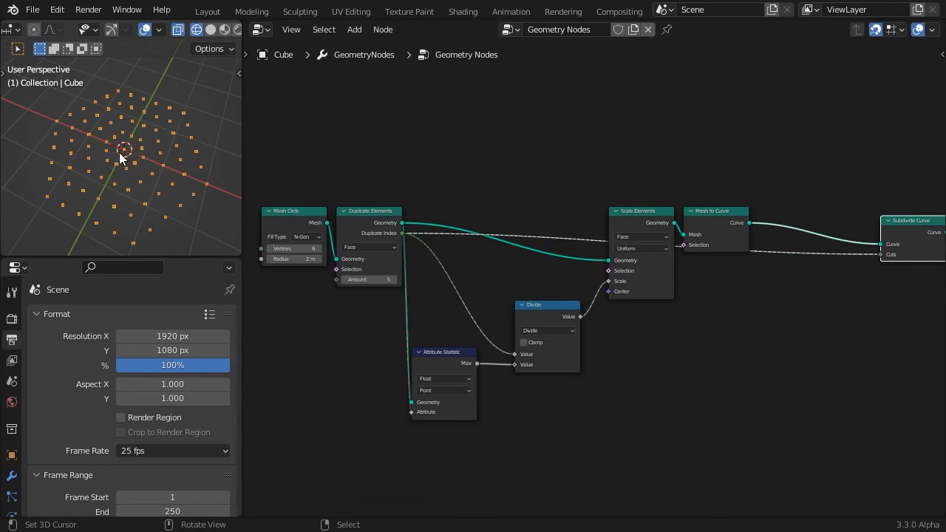
- Insert a Resample Curve node between Mesh to Curve and Subdivide Curve and set its Count to 1
middle_click_drag(808, 345, 595, 330)
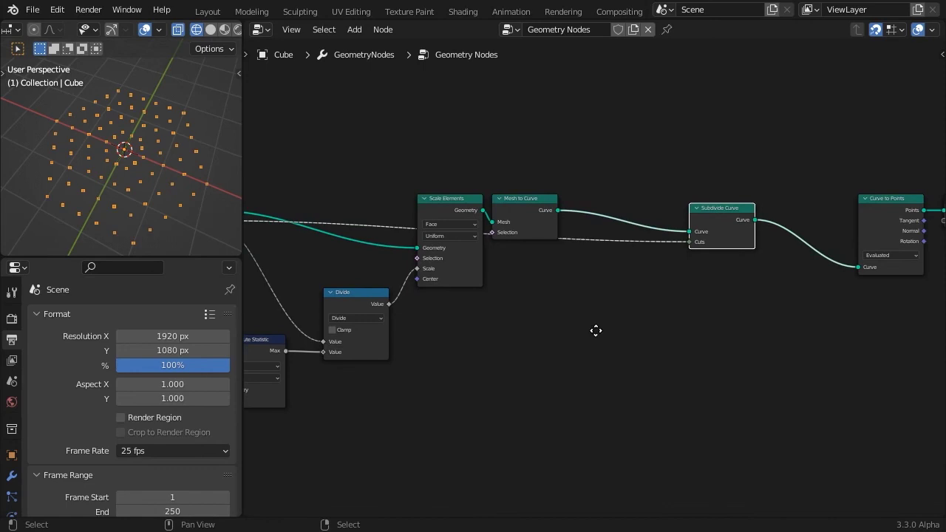
key("shift+a")
mouse_move(595, 330)
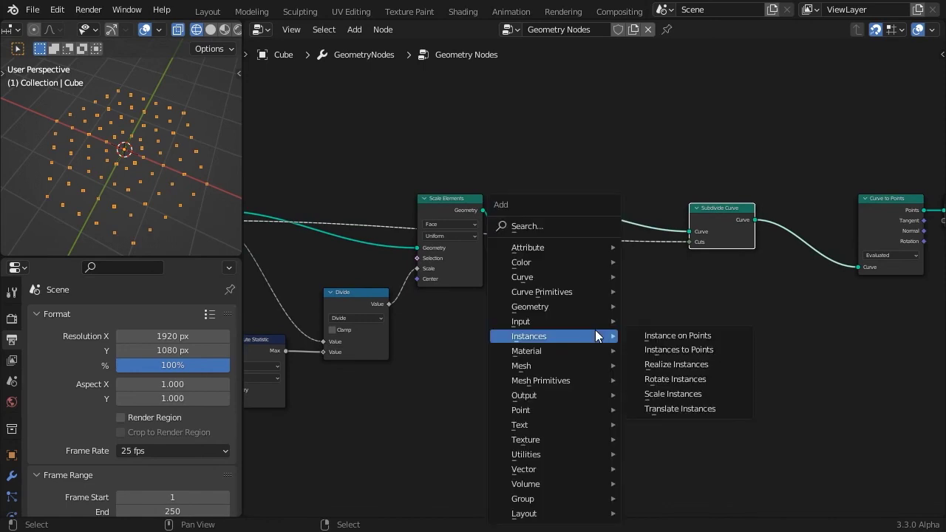
mouse_move(581, 278)
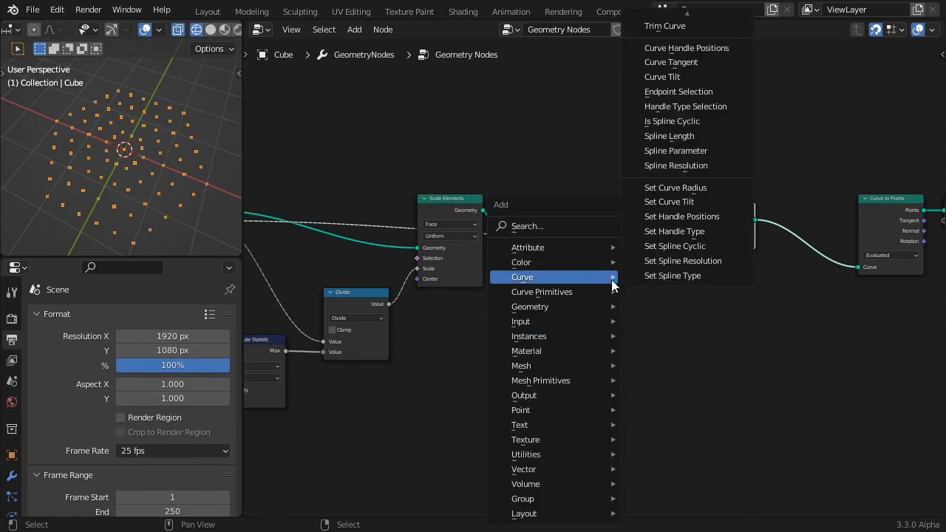
mouse_move(690, 9)
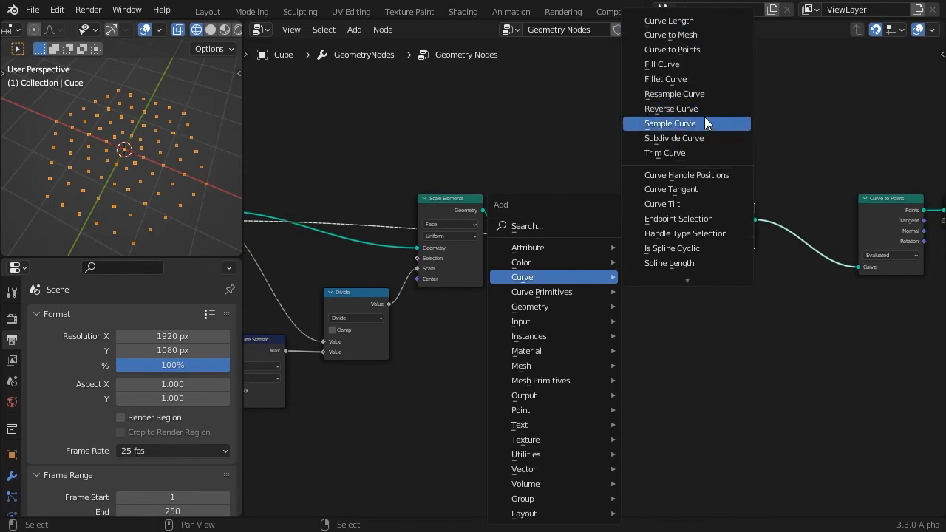
left_click(703, 92)
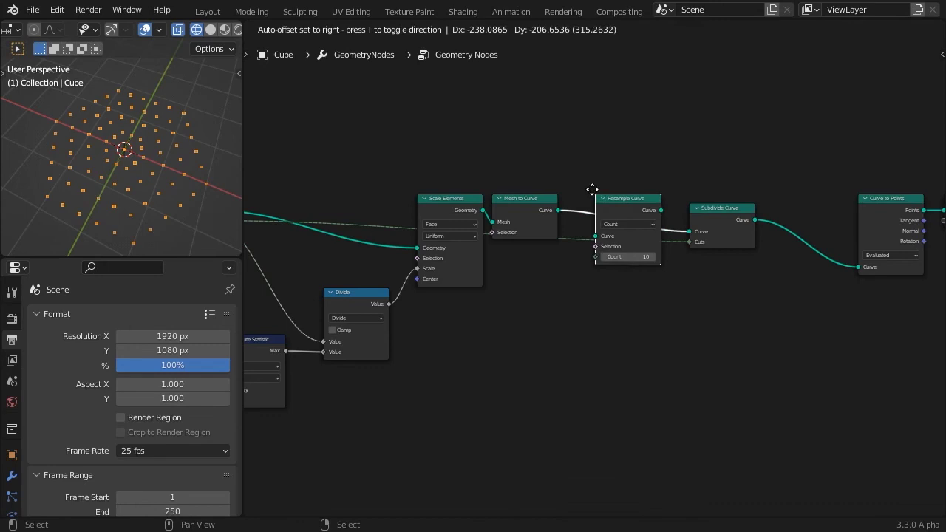
left_click(591, 189)
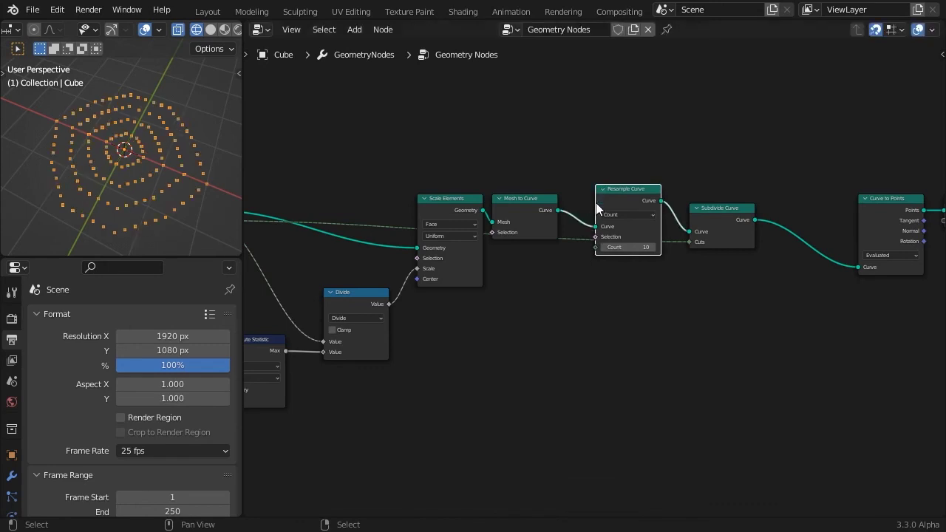
left_click(650, 248)
type("1")
key("Return")
- Add an Index node below Scale Elements and a Compare node beside it
key("shift+a")
mouse_move(461, 319)
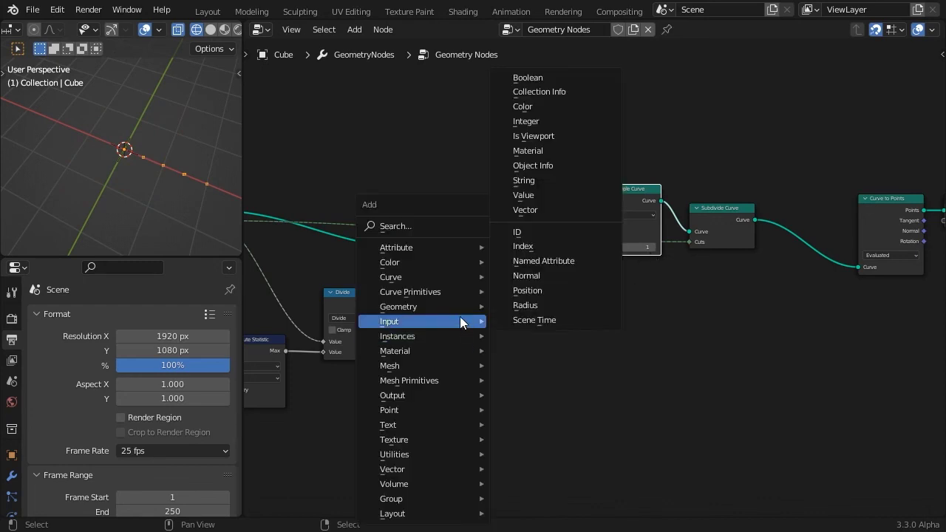
left_click(539, 246)
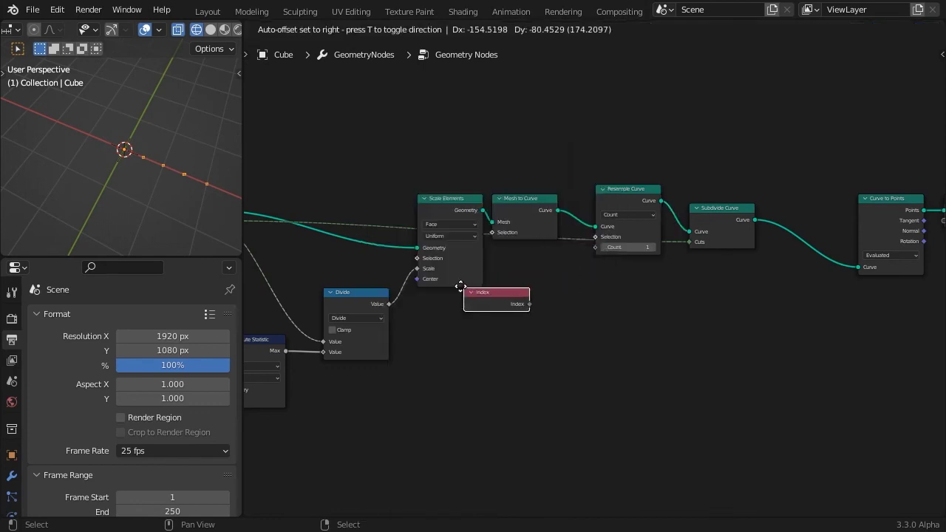
left_click(419, 312)
key("shift+a")
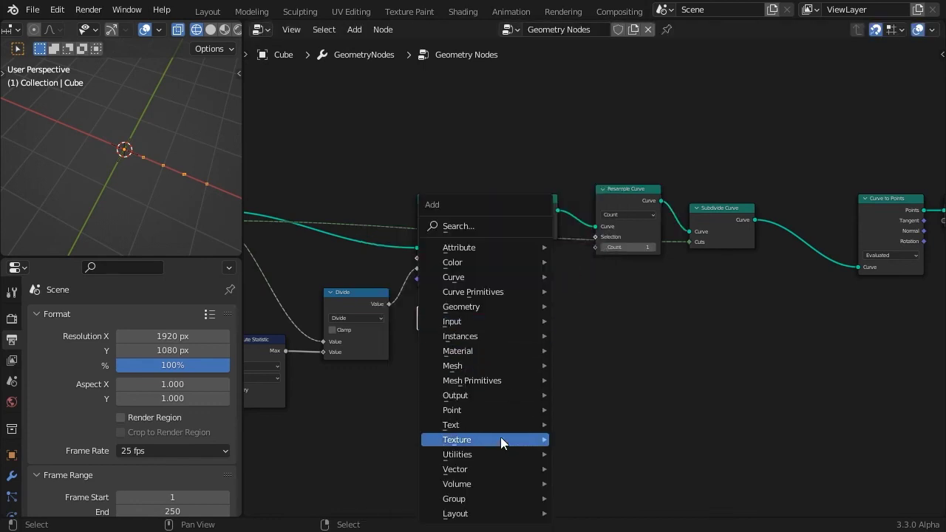
mouse_move(500, 452)
left_click(597, 334)
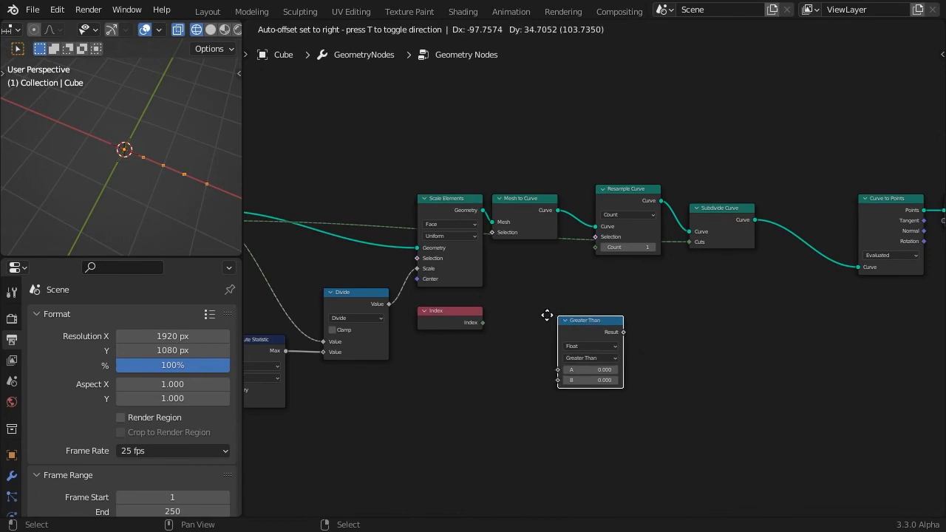
left_click(481, 305)
- Set the Compare node to Integer and Equal with Index feeding A, and connect its Result to Resample Curve's Selection
left_click(521, 336)
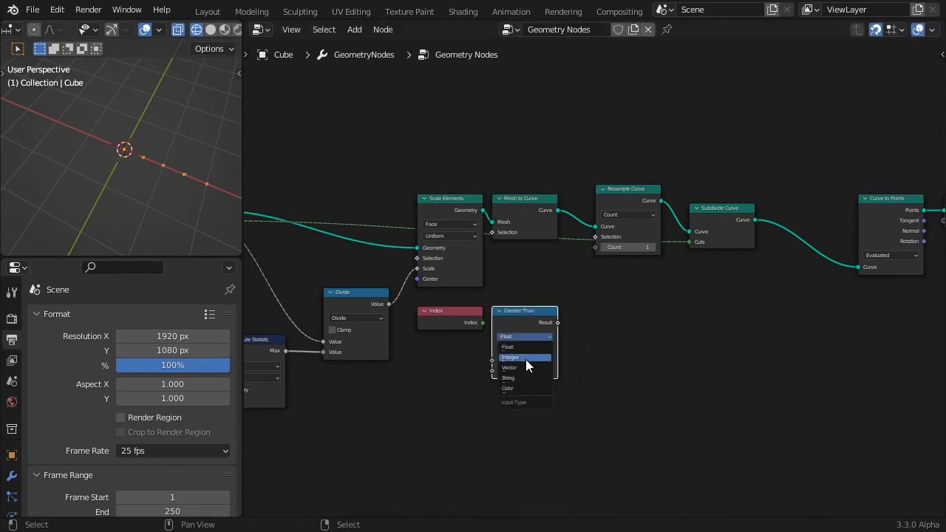
left_click(525, 359)
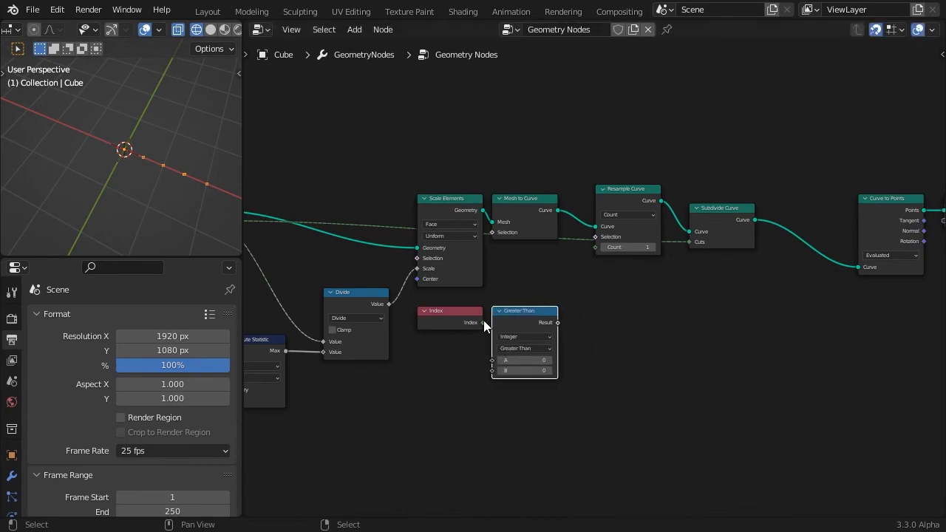
left_click_drag(483, 323, 495, 359)
left_click(530, 348)
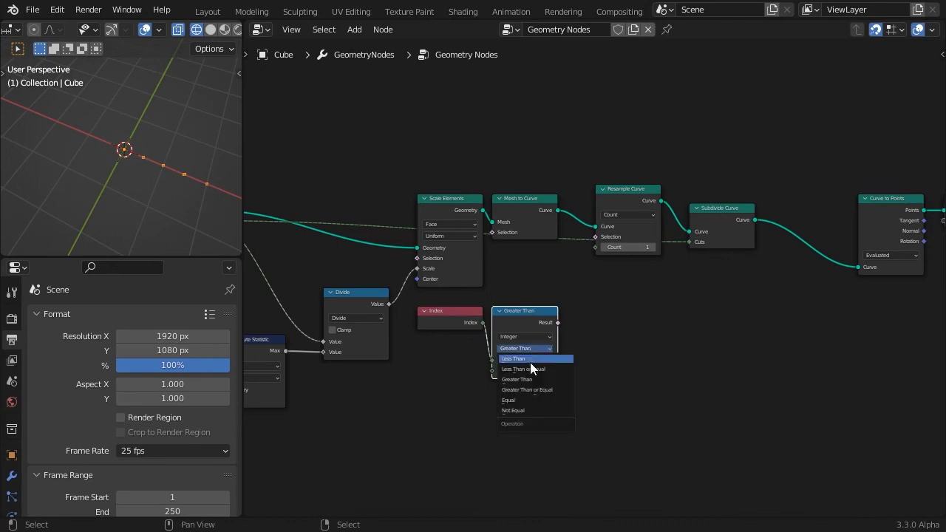
left_click(526, 401)
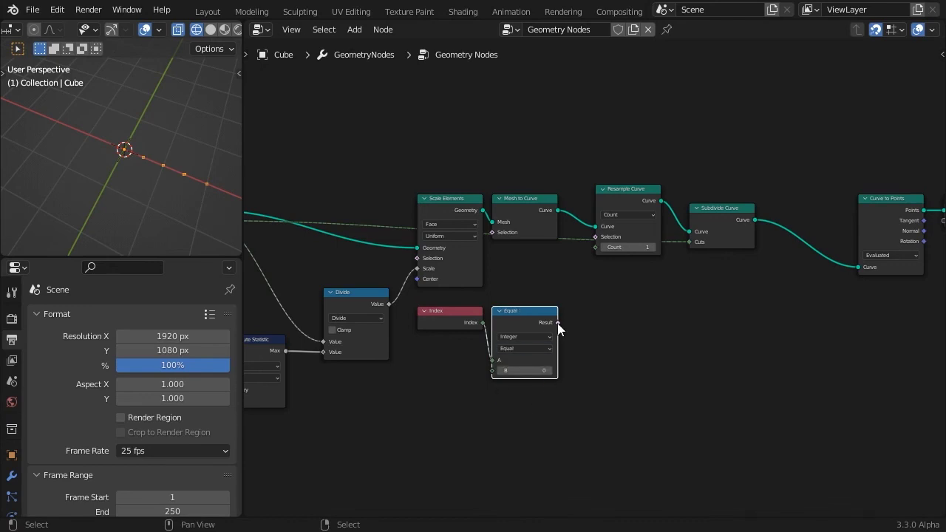
left_click_drag(557, 323, 595, 236)
middle_click_drag(422, 405, 659, 426)
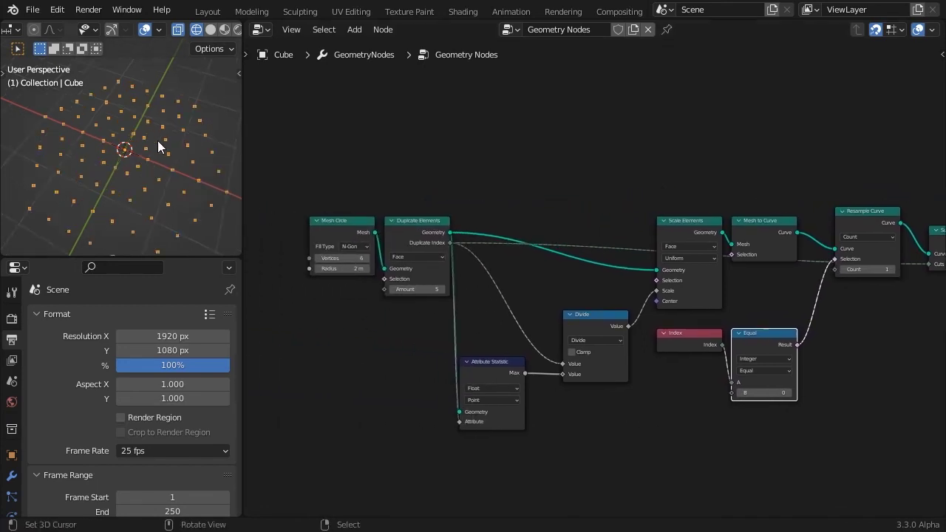
scroll(158, 140, "up", 3)
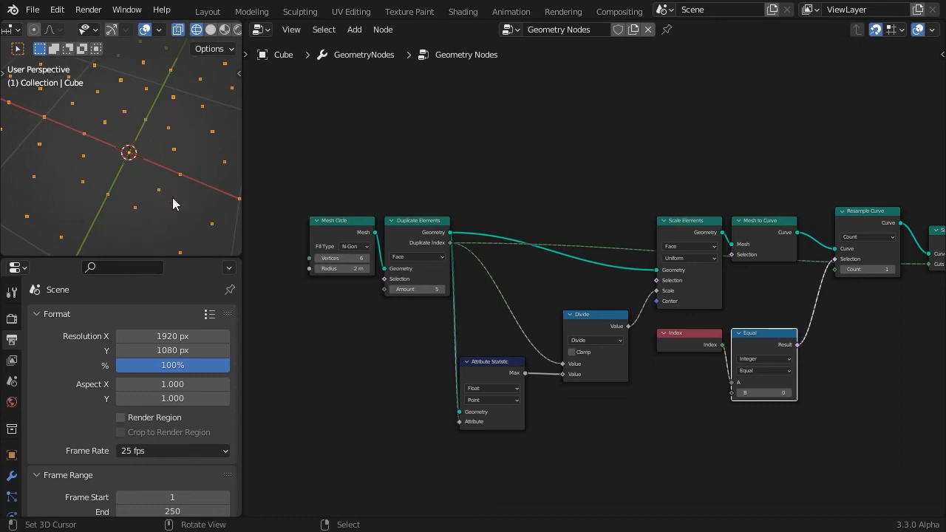
- Add a Math node below Resample Curve and feed Duplicate Elements' Duplicate Index into its first Value
middle_click_drag(751, 438, 623, 410)
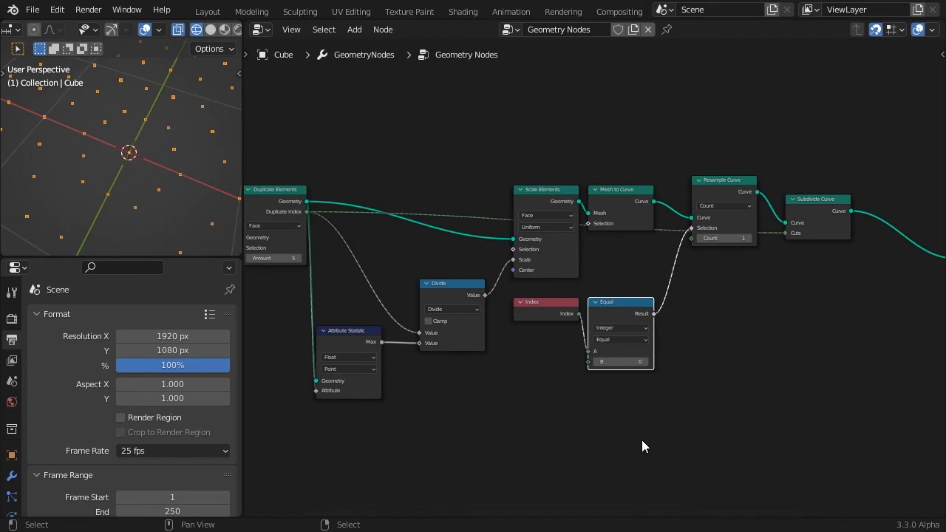
key("shift+a")
left_click(691, 396)
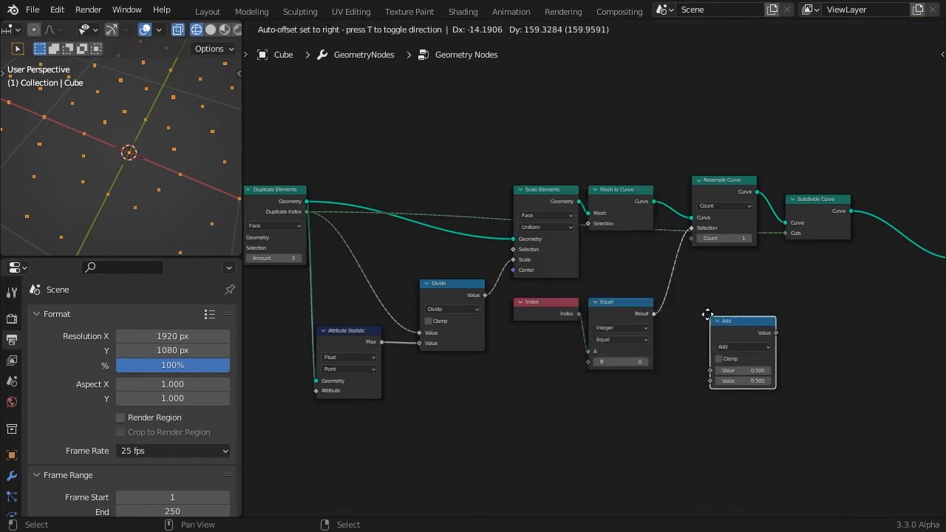
left_click(697, 295)
left_click_drag(305, 212, 588, 362)
- Set the Math node to Subtract with a second value of 1 and connect its result to Subdivide Curve's Cuts
left_click(732, 329)
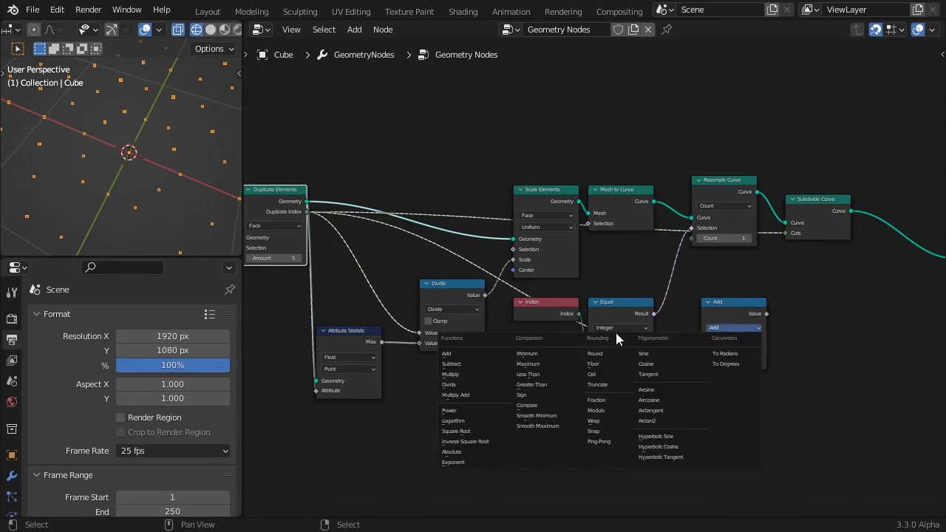
left_click(469, 363)
left_click(750, 360)
type("1")
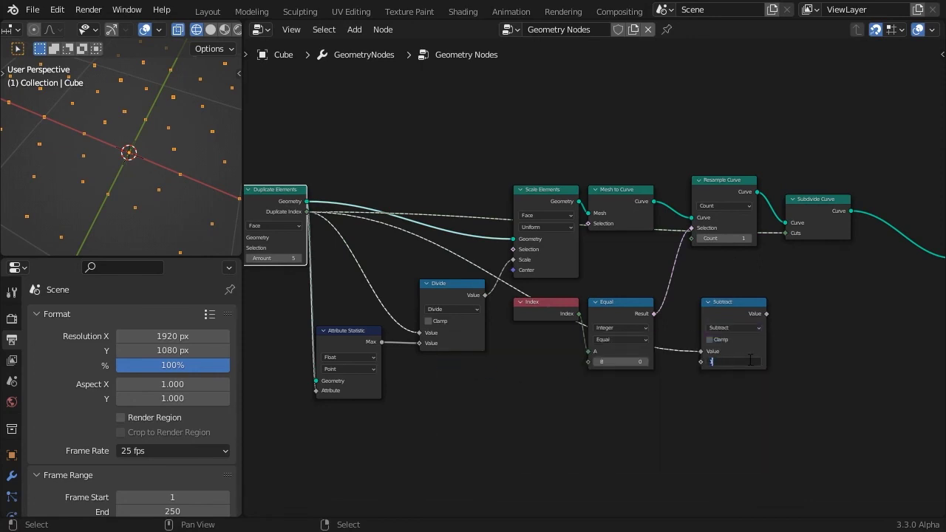
key("Return")
left_click_drag(766, 313, 785, 234)
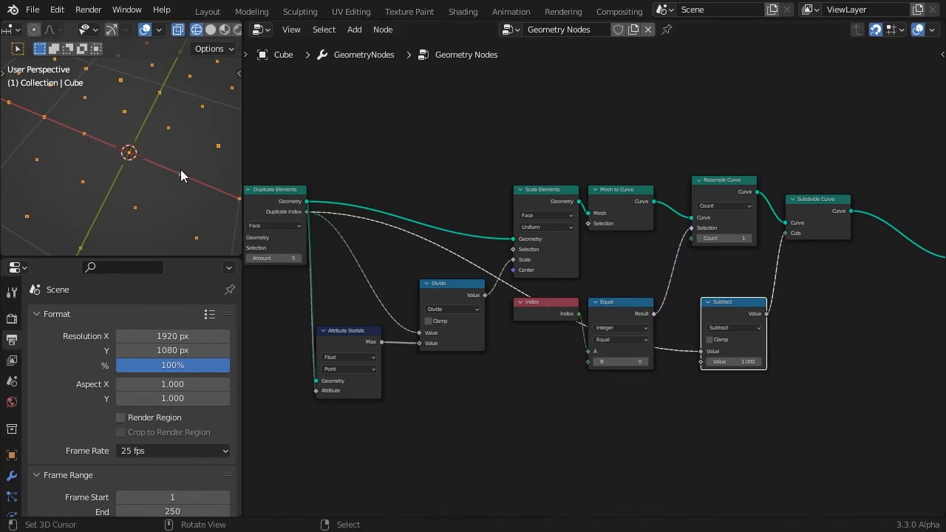
scroll(136, 161, "down", 3)
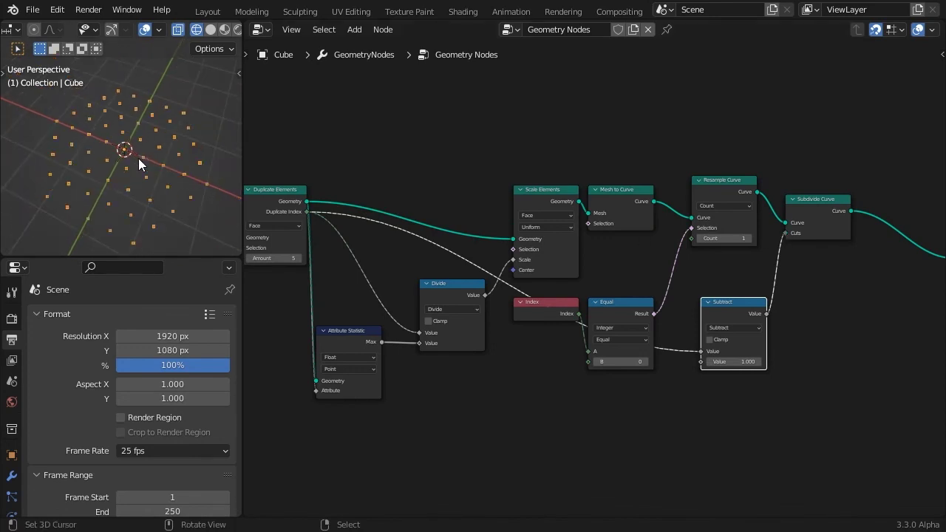
- Test the point grid with the Mesh Circle's Vertices at 4 and restore the count to 6
middle_click_drag(318, 293, 441, 293)
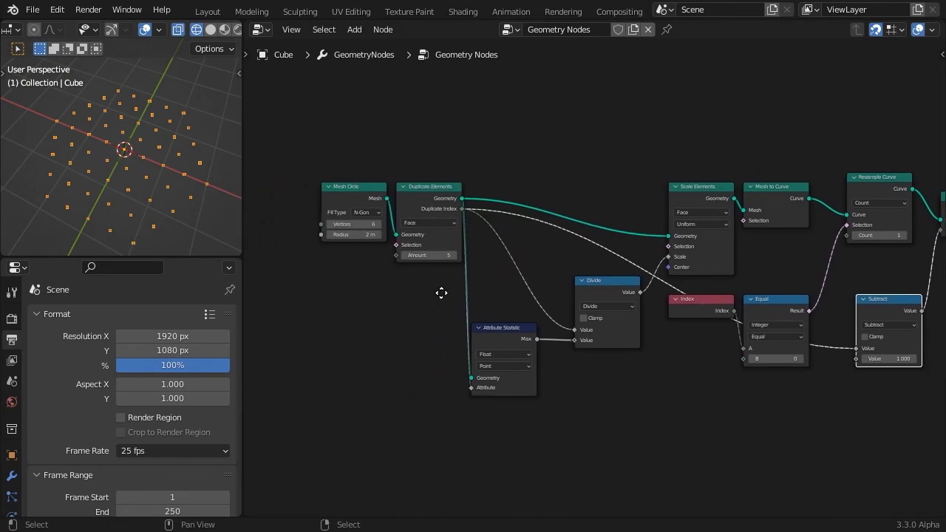
mouse_move(432, 255)
left_mouse_down()
mouse_move(484, 255)
mouse_move(430, 256)
left_mouse_up()
left_click(330, 224)
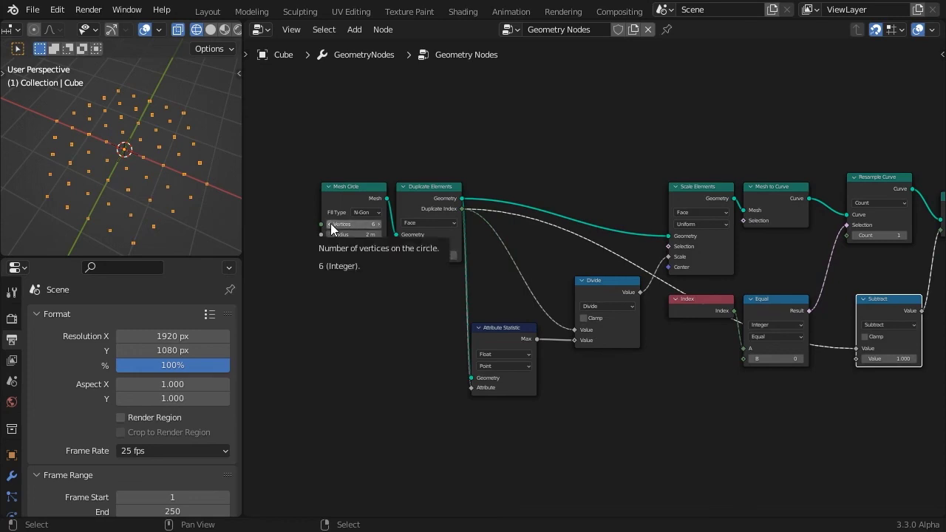
left_click(330, 223)
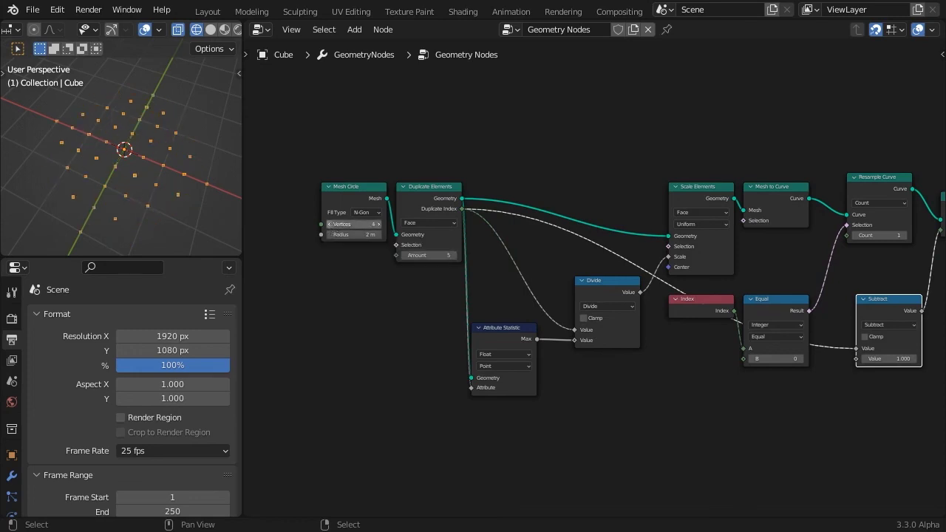
left_click(331, 224)
- Remove the Curve to Points node while keeping its link, and group all remaining nodes except Group Output
key("Home")
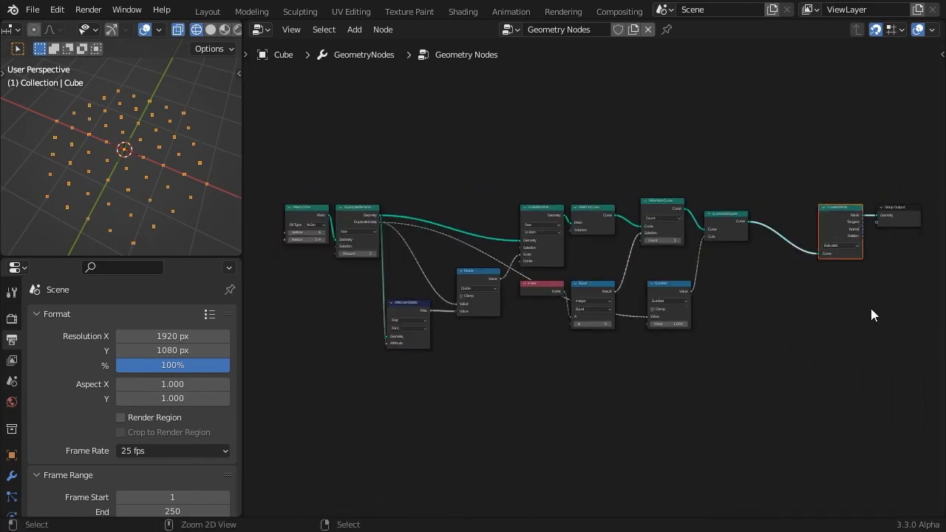
key("ctrl+x")
left_click_drag(271, 164, 764, 371)
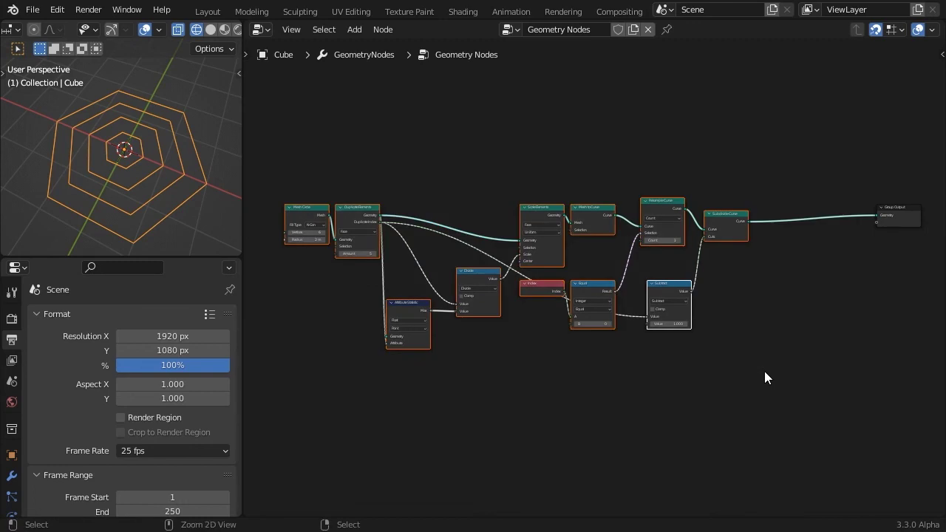
key("ctrl+g")
- Expose the Mesh Circle's Vertices and Radius and Duplicate Elements' Amount as inputs of the node group
scroll(511, 331, "up", 4)
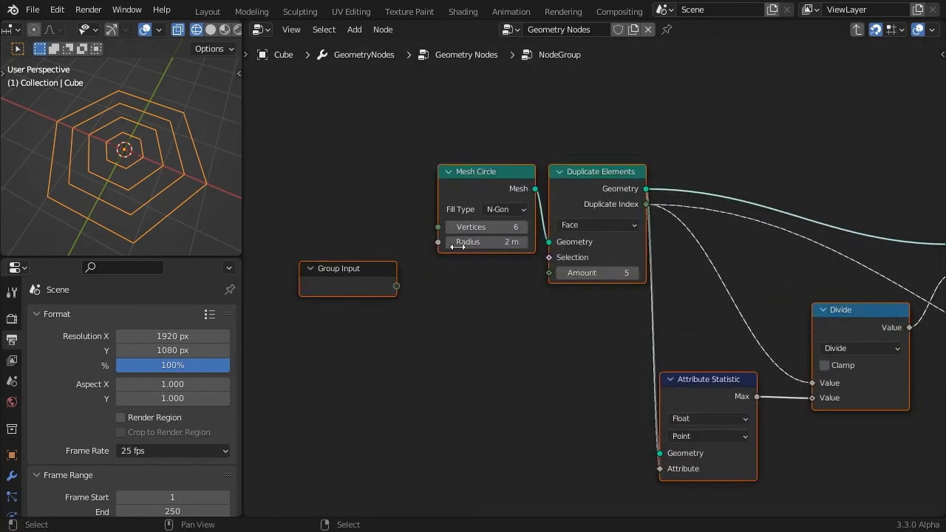
left_click_drag(438, 227, 399, 283)
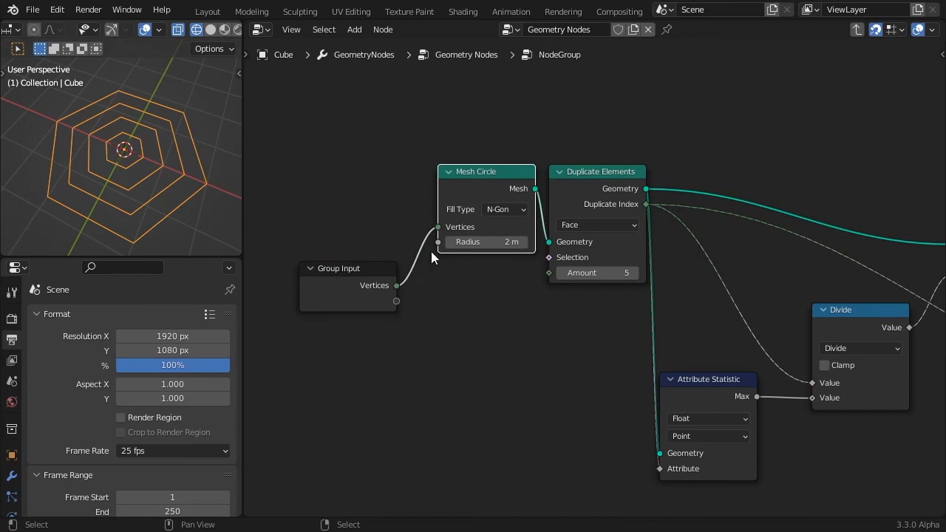
left_click_drag(438, 242, 396, 301)
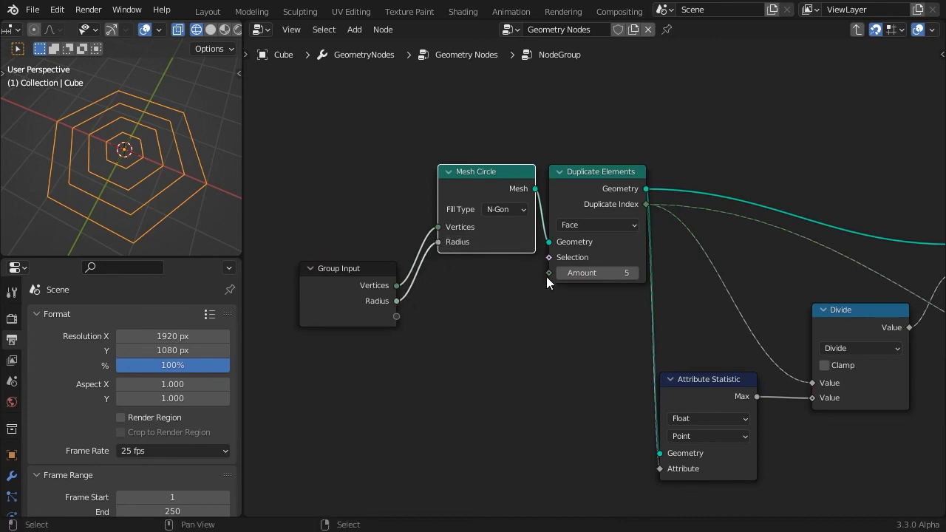
left_click_drag(550, 273, 397, 316)
- Rename the group's Vertices input to Sides and its Amount input to Count
key("n")
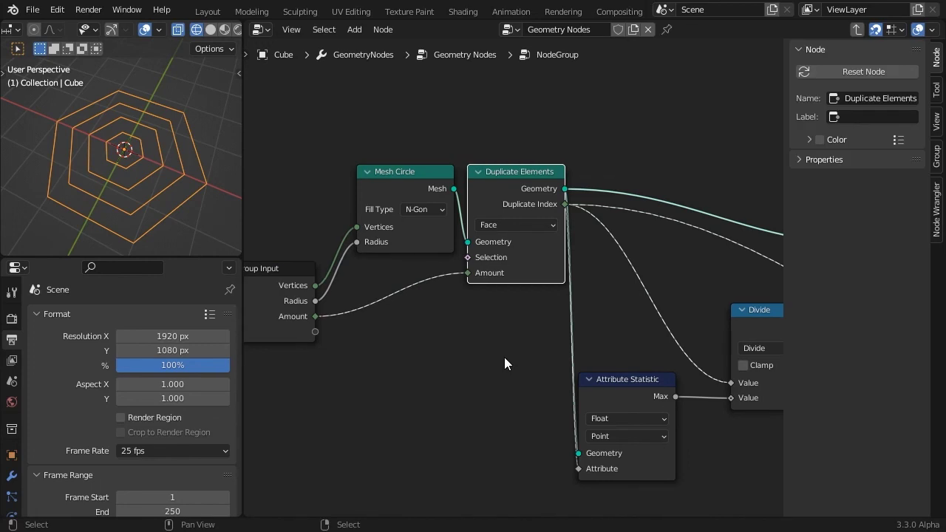
left_click(936, 155)
left_click(831, 75)
double_click(832, 75)
type("Sides")
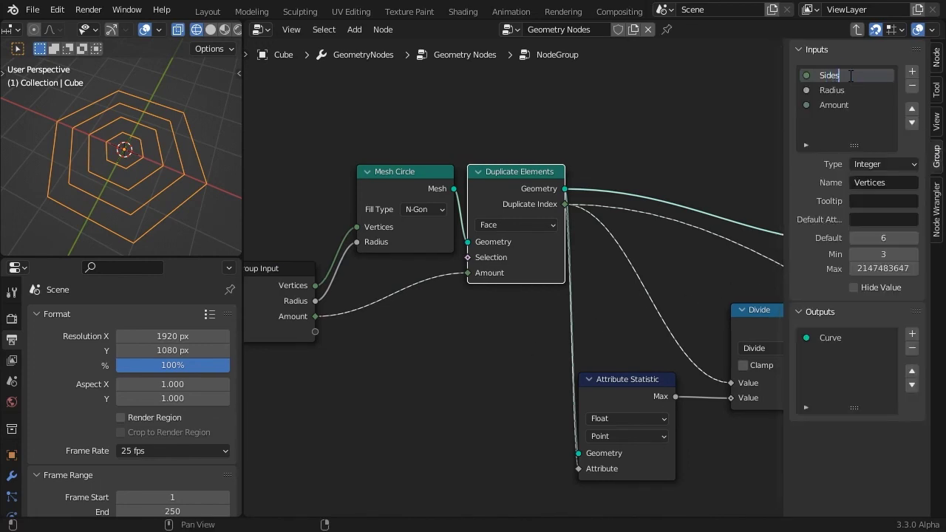
double_click(850, 105)
type("Count")
key("Return")
key("n")
- Expose Duplicate Elements' Duplicate Index as an additional output of the node group
scroll(681, 273, "down", 3)
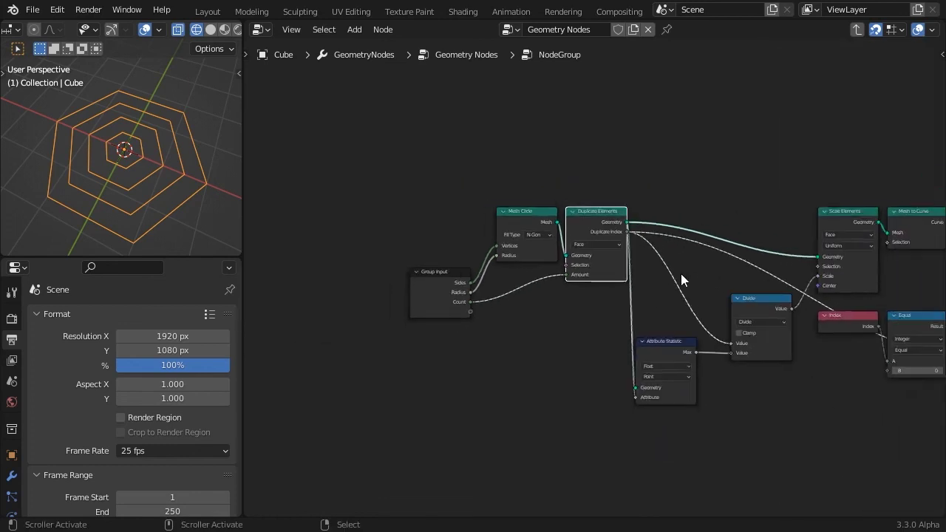
scroll(712, 288, "down", 5, "ctrl")
left_click_drag(345, 218, 827, 280)
- Exit the node group and rename it Honeycomb
key("Tab")
double_click(490, 214)
type("Honeycomb")
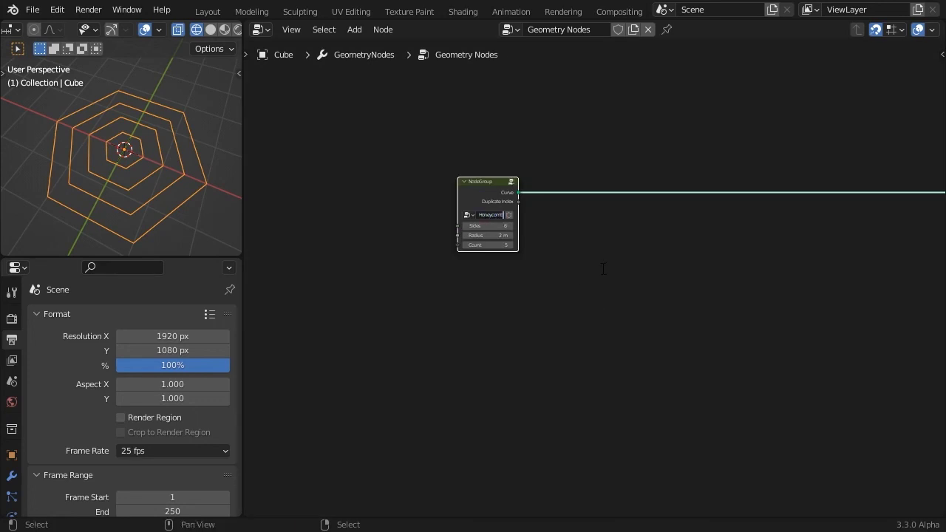
key("Return")
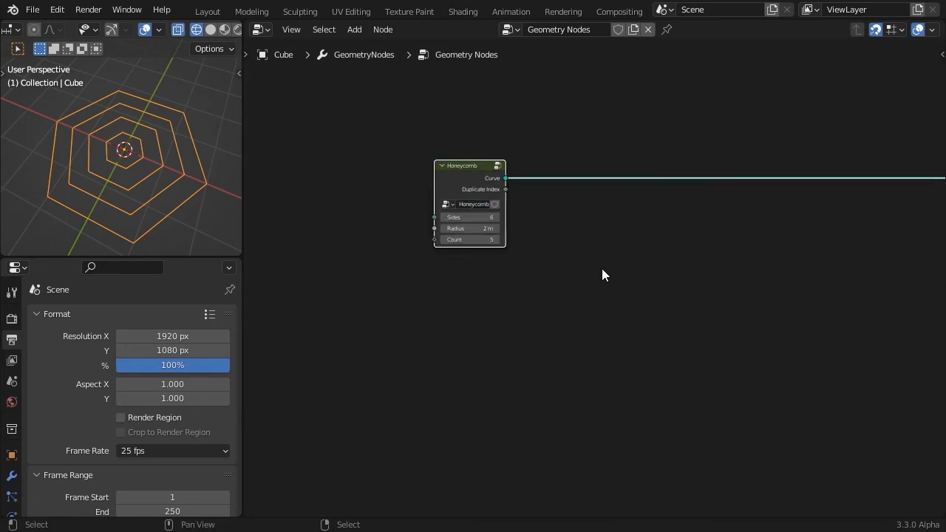
- Add a String to Curves node below the Honeycomb group and set its String to ABCDEF
key("shift+a")
mouse_move(460, 296)
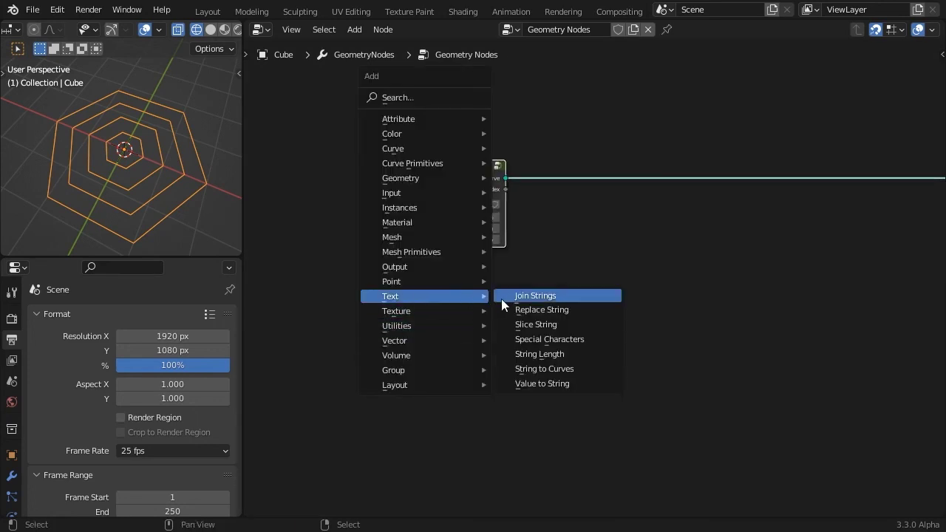
left_click(557, 370)
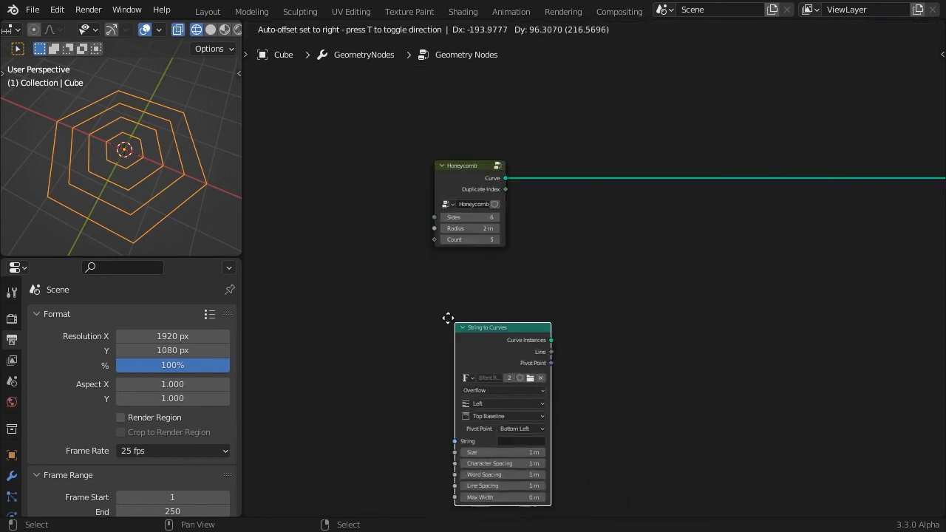
left_click(406, 280)
left_click(480, 399)
type("ABCDE")
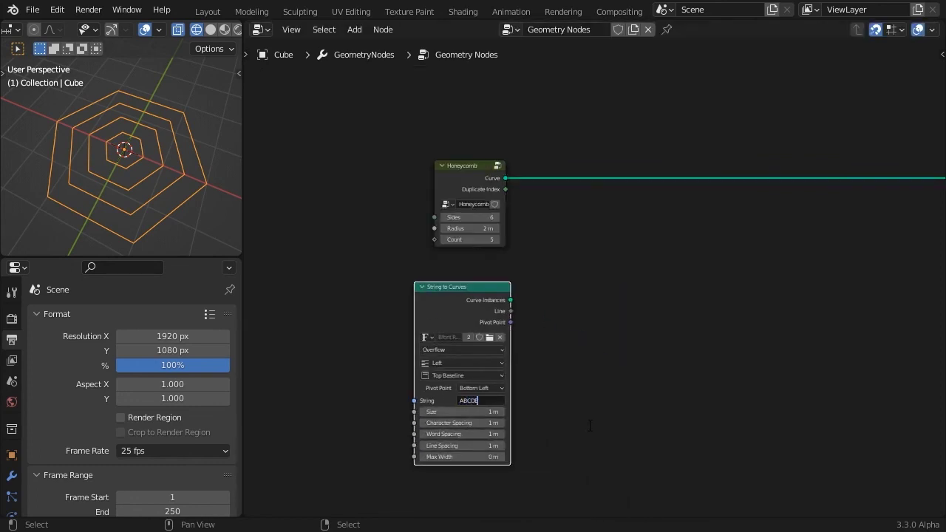
type("F")
key("Return")
- Insert an Instance on Points node after the Honeycomb group and connect String to Curves' Curve Instances to its Instance input
key("shift+a")
mouse_move(682, 172)
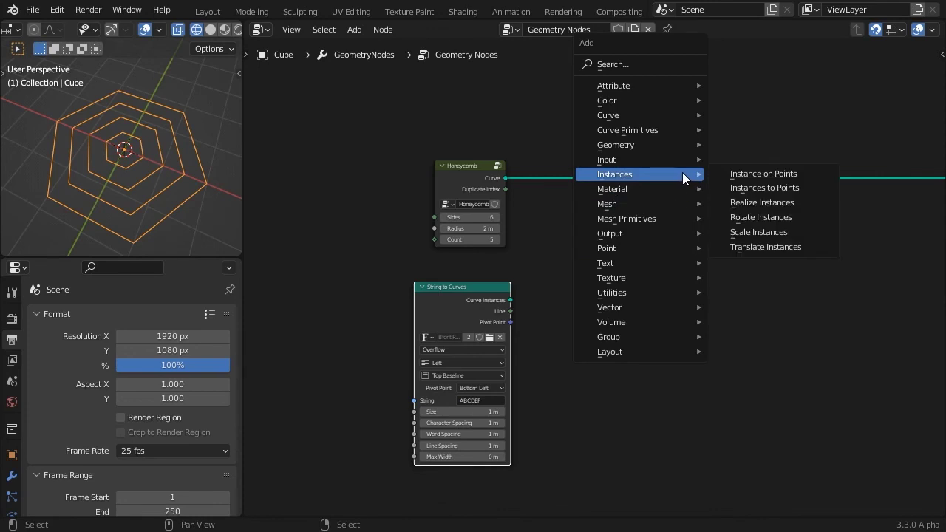
left_click(765, 174)
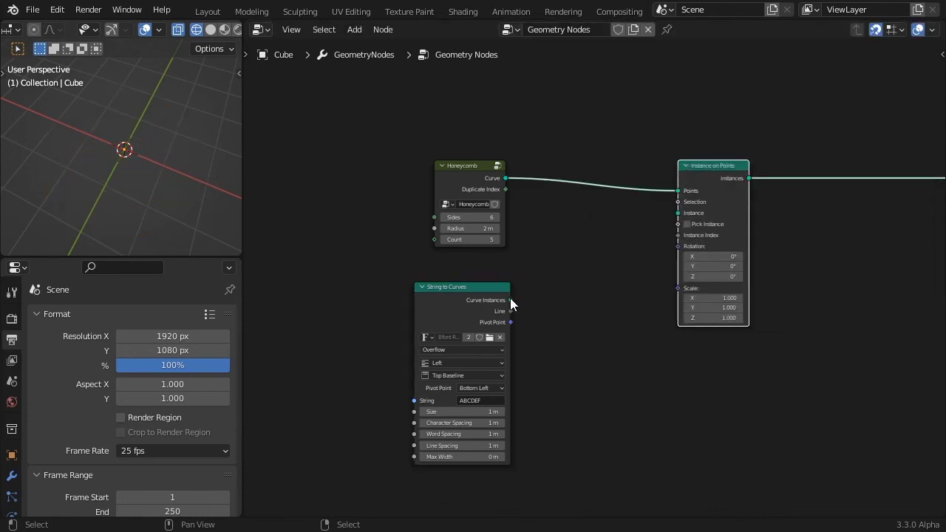
left_click_drag(510, 299, 677, 213)
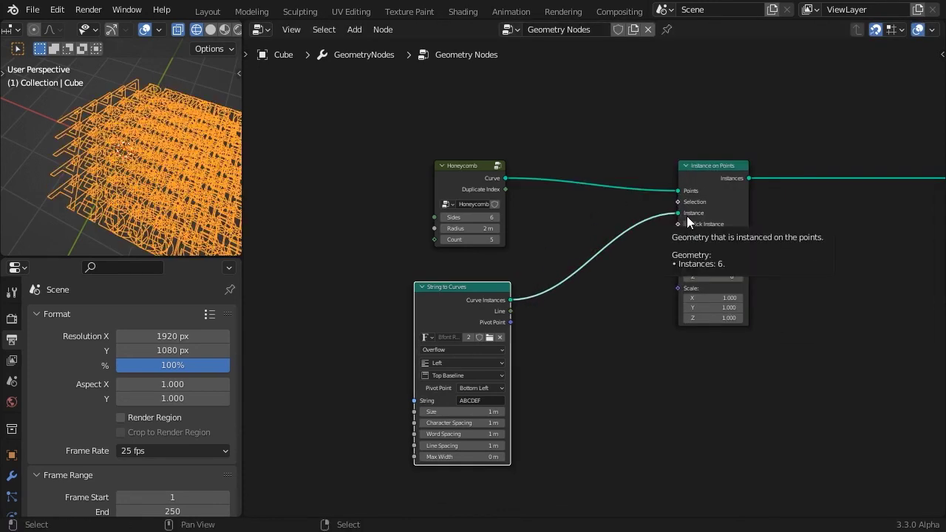
- Enable Pick Instance on Instance on Points, and set String to Curves to size 0.28 m with a Midpoint pivot point
left_click(686, 225)
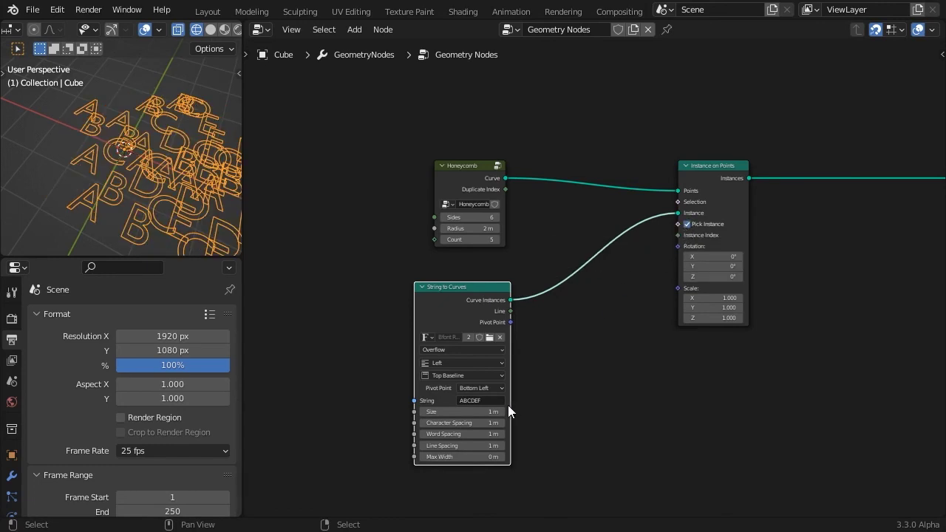
left_click_drag(501, 412, 417, 412)
left_click(499, 388)
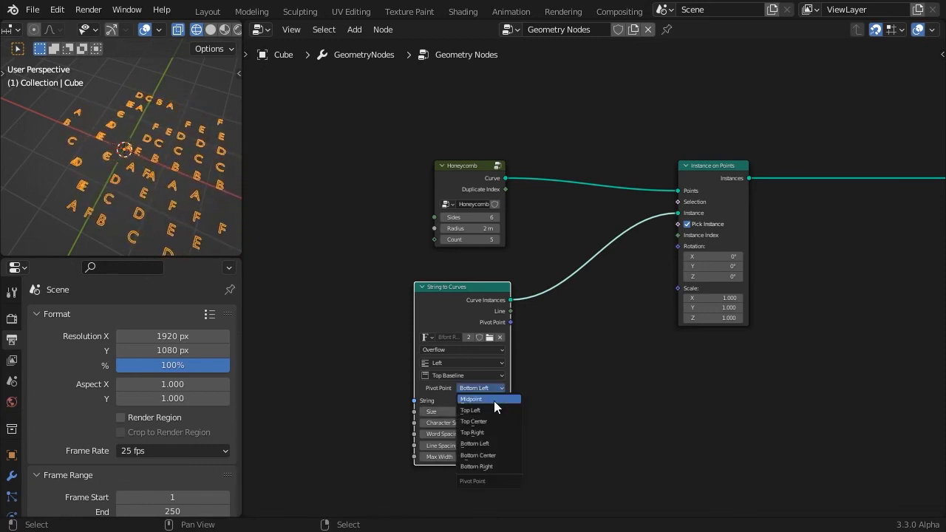
left_click(494, 400)
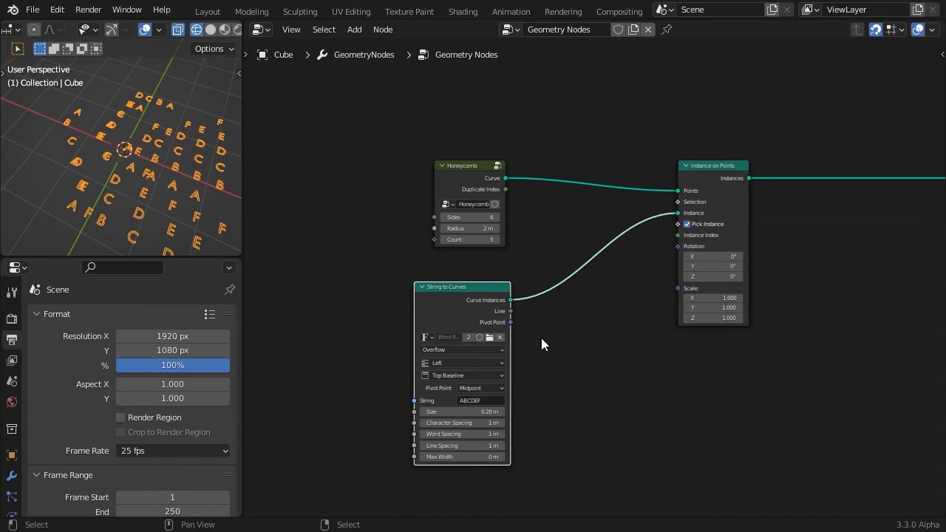
- Add a Vector Math node set to Scale, feed it String to Curves' Pivot Point, and set its scale to -1
key("shift+a")
mouse_move(570, 470)
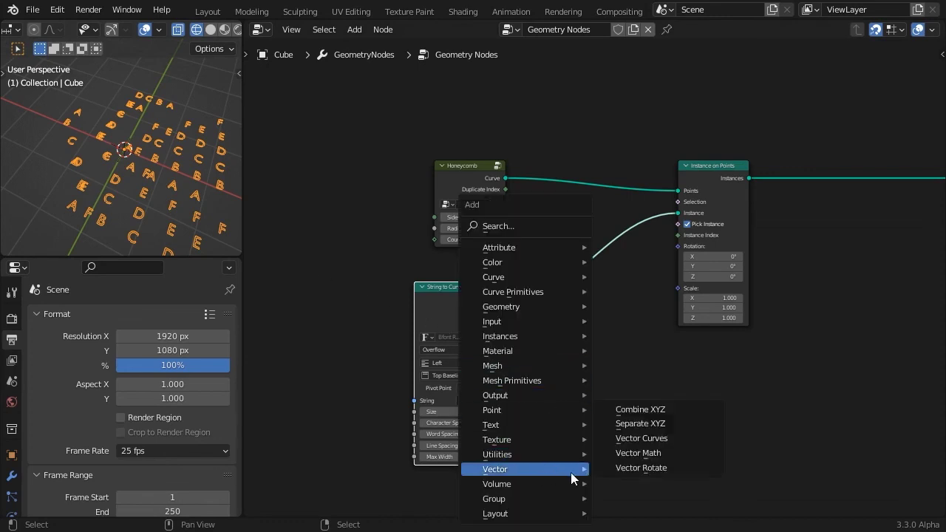
left_click(638, 452)
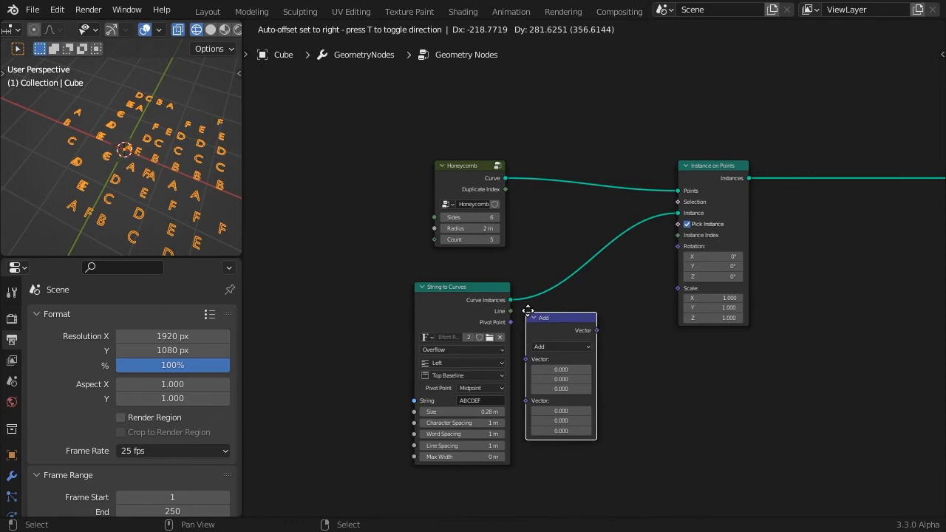
left_click(515, 305)
left_click_drag(509, 322, 528, 360)
left_click(558, 346)
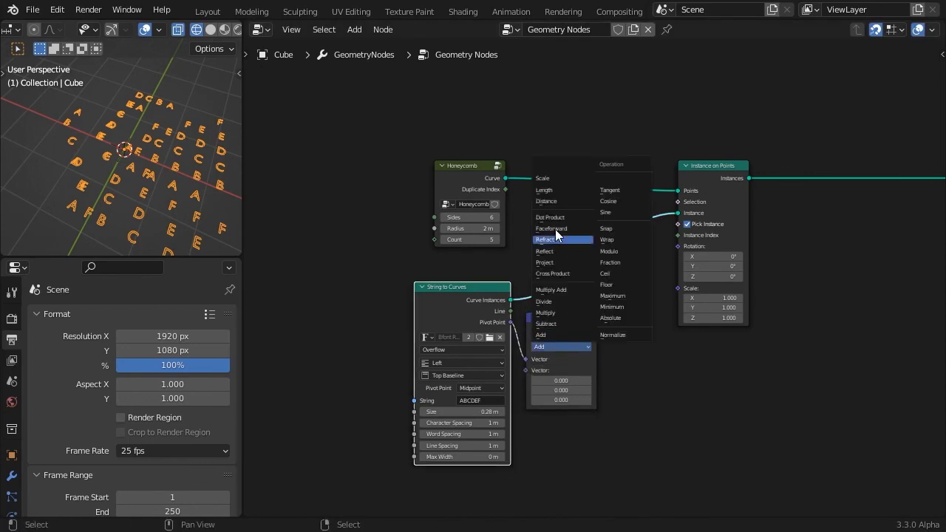
left_click(556, 181)
left_click(566, 370)
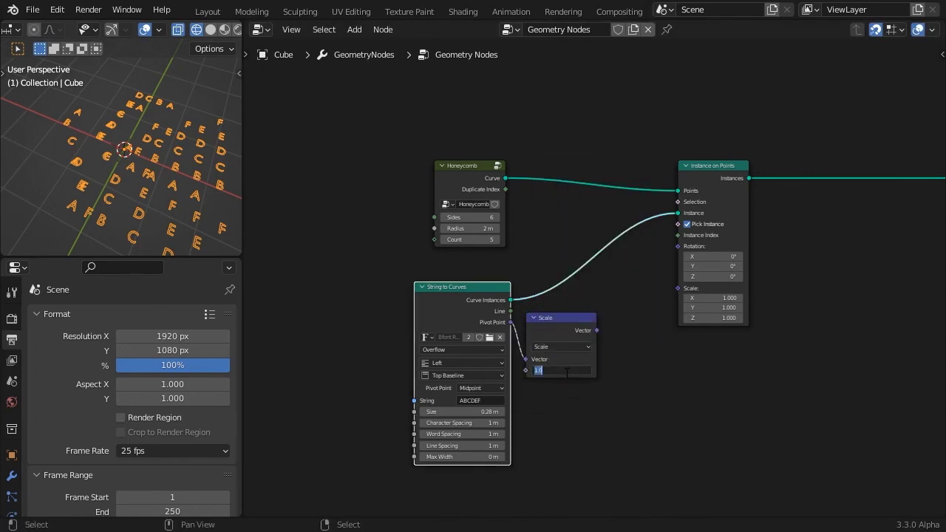
type("-1")
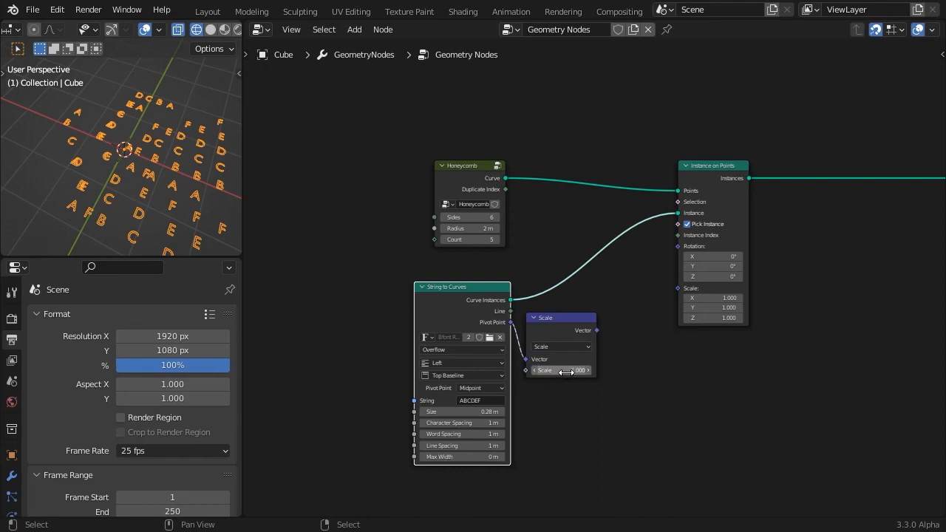
key("Return")
- Insert a Set Position node between String to Curves and Instance on Points, and connect the scaled vector to its Position
key("shift+a")
mouse_move(623, 171)
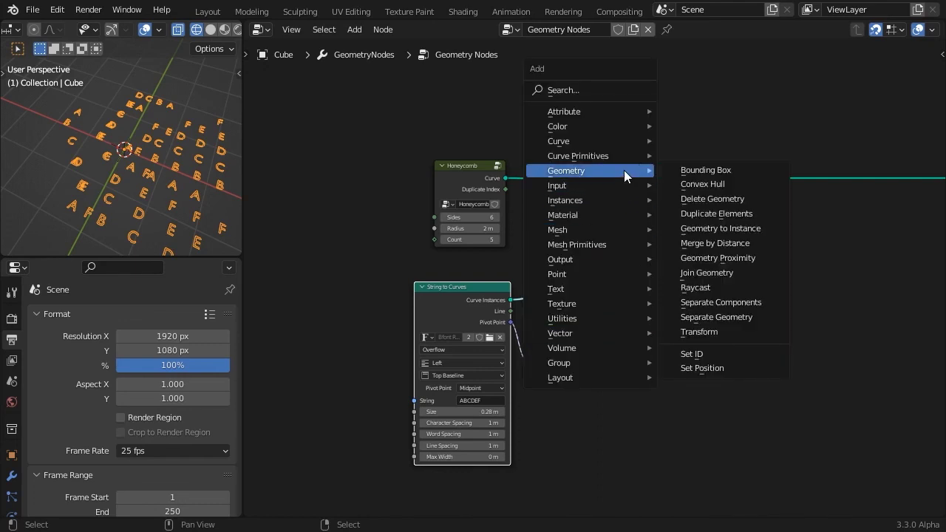
left_click(722, 369)
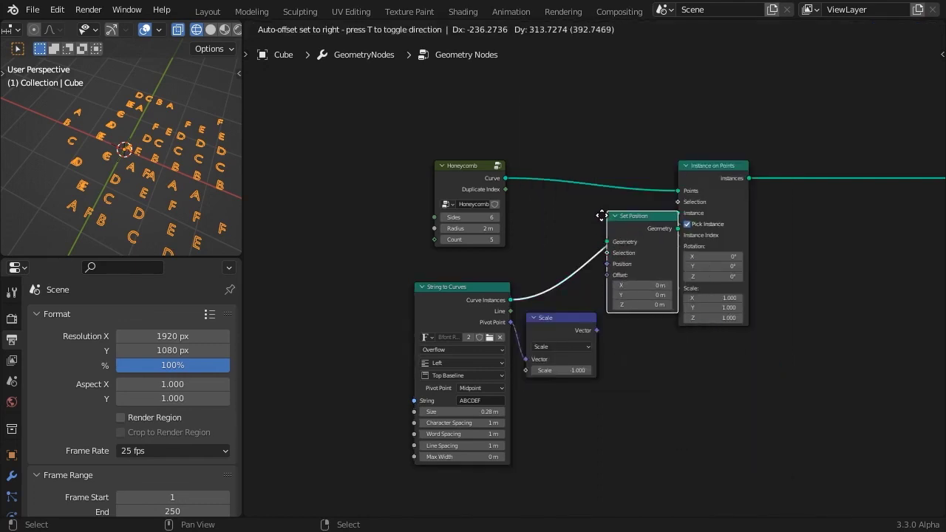
left_click(597, 214)
left_click_drag(596, 331, 605, 271)
right_click(604, 270)
- Shift Set Position and Instance on Points away from the other nodes, and connect Honeycomb's Duplicate Index to Instance Index
left_click_drag(627, 143, 733, 336)
left_click_drag(643, 221, 667, 219)
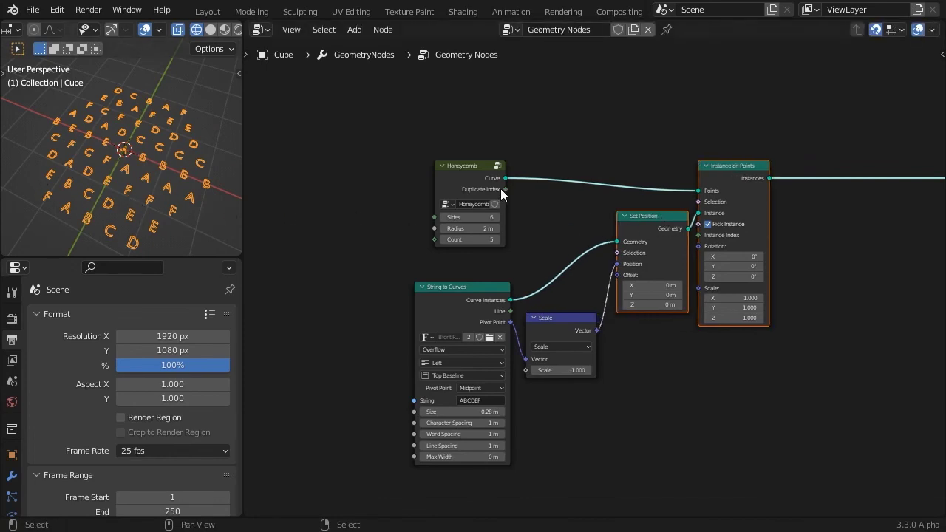
left_click_drag(504, 189, 701, 235)
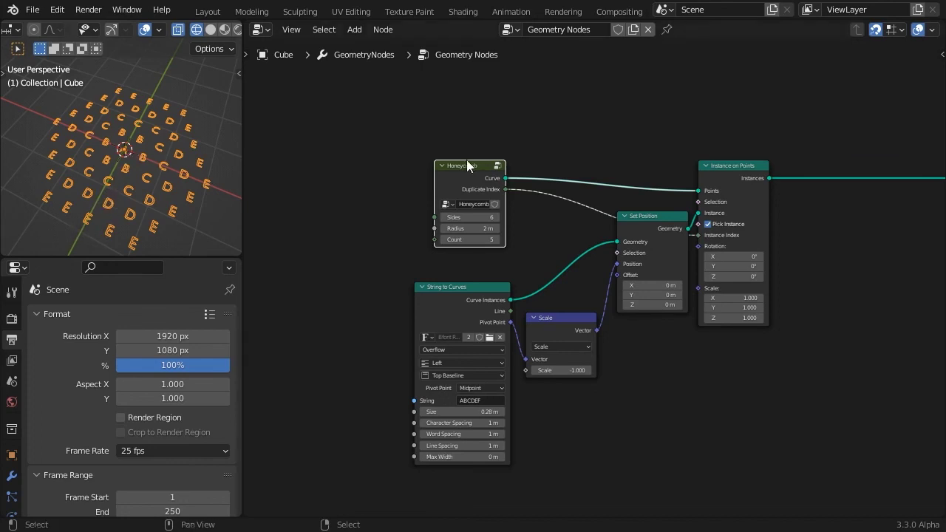
- Inside the Honeycomb group, add a Math node fed by Attribute Statistic's Max as first value and the Duplicate Index as second
key("Tab")
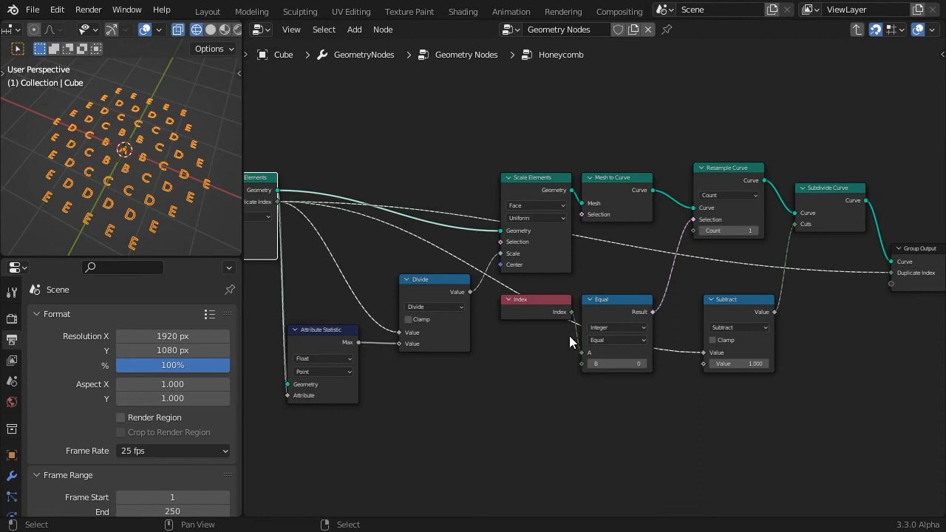
key("shift+a")
mouse_move(713, 431)
left_click(780, 398)
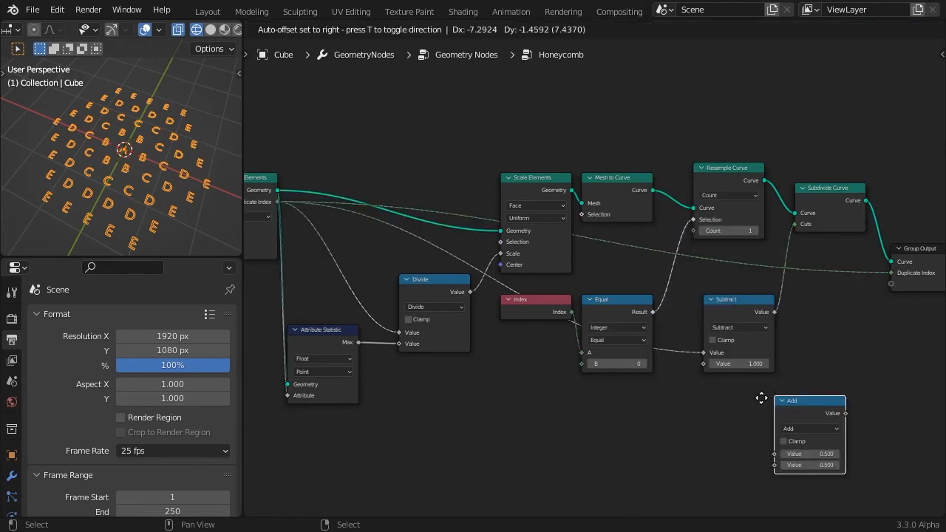
left_click(711, 398)
left_click_drag(358, 342, 721, 455)
left_click_drag(276, 201, 713, 464)
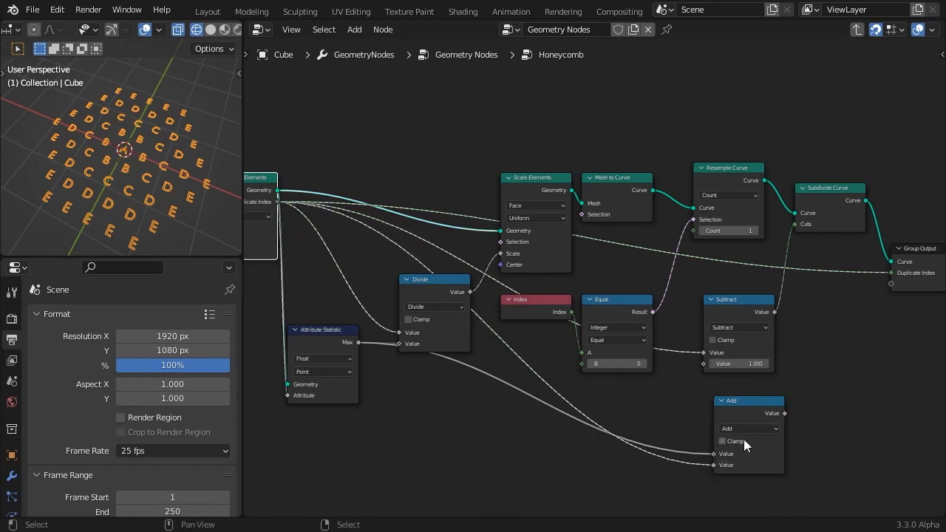
- Set the new Math node to Subtract, connect it to the group output's Duplicate Index, and exit the group
left_click(750, 428)
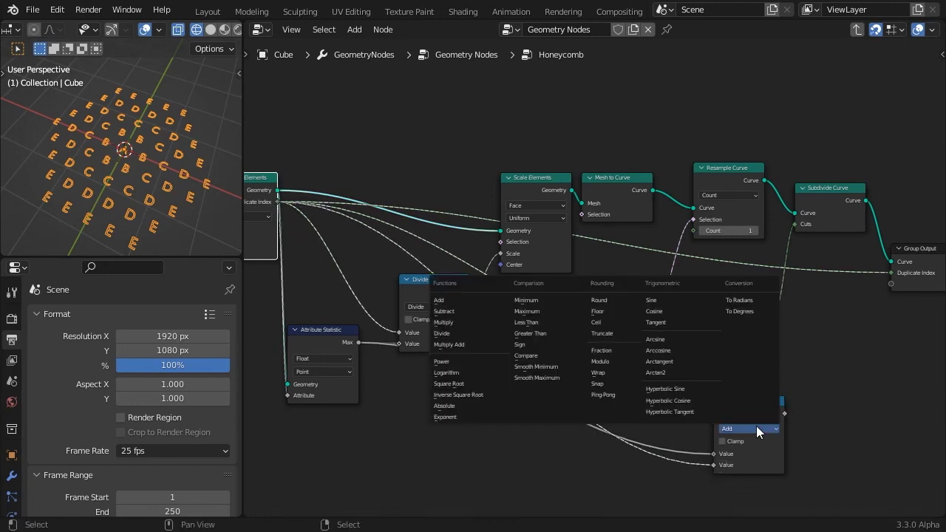
left_click(473, 312)
left_click_drag(786, 414, 888, 273)
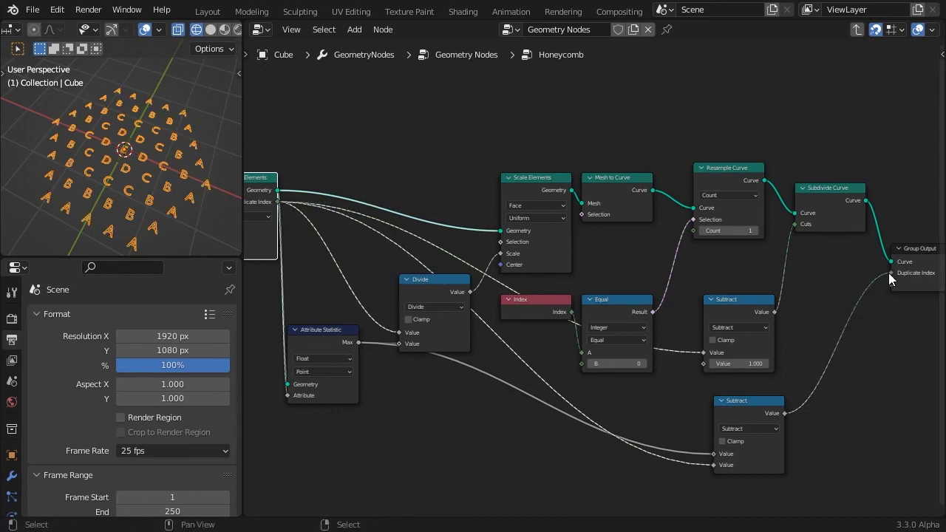
key("Tab")
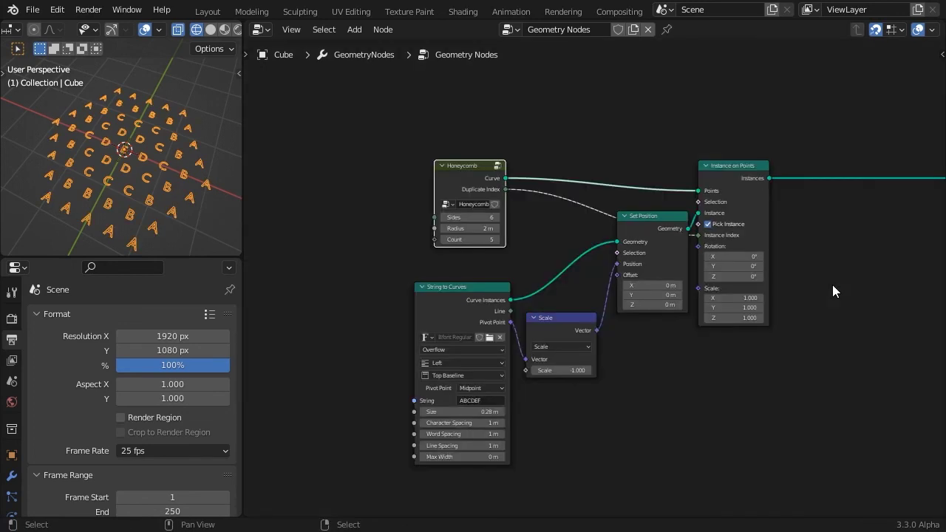
- Add a Normal node and an Align Euler to Vector node below the String to Curves setup
middle_click_drag(625, 450, 574, 363)
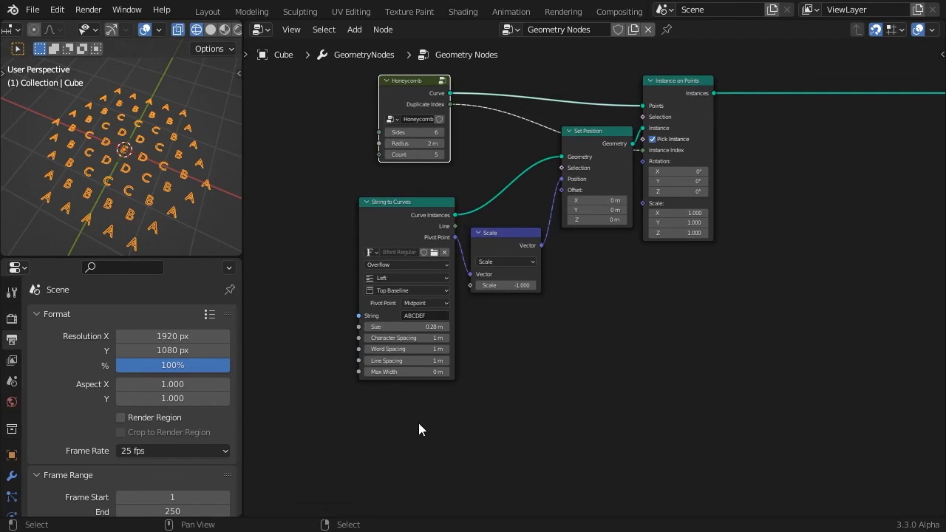
key("shift+a")
mouse_move(390, 293)
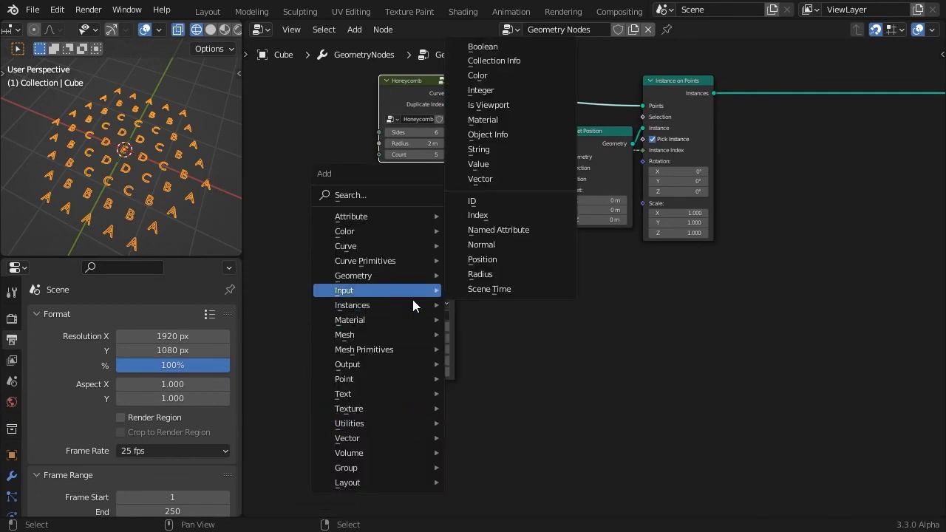
left_click(481, 246)
left_click(383, 407)
key("shift+a")
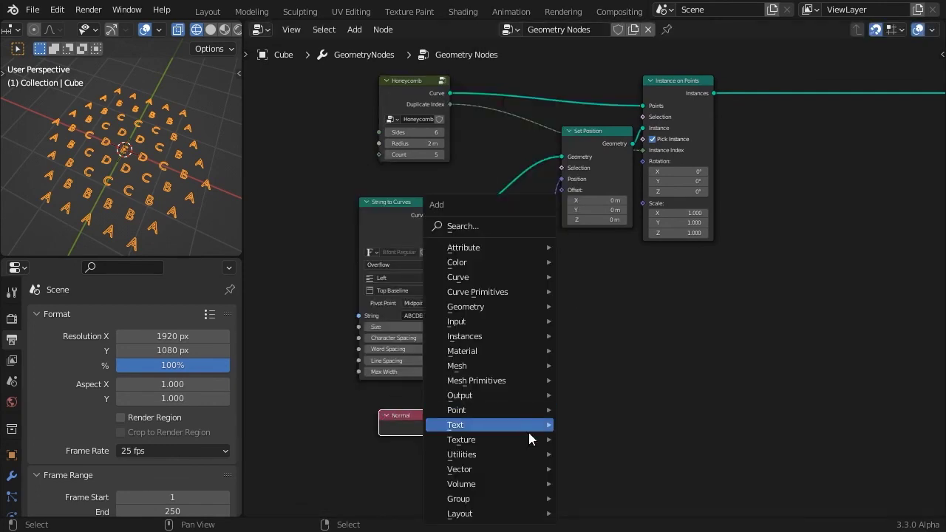
mouse_move(519, 453)
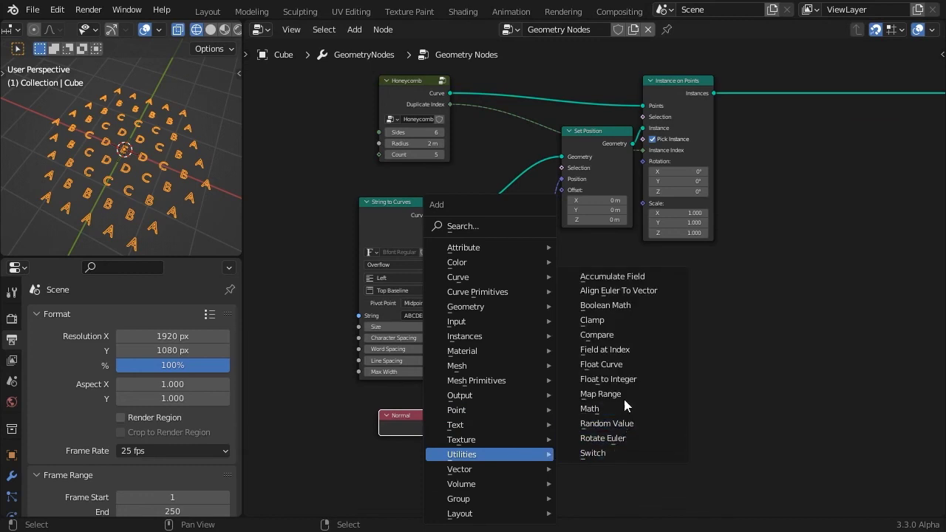
left_click(627, 293)
left_click(471, 362)
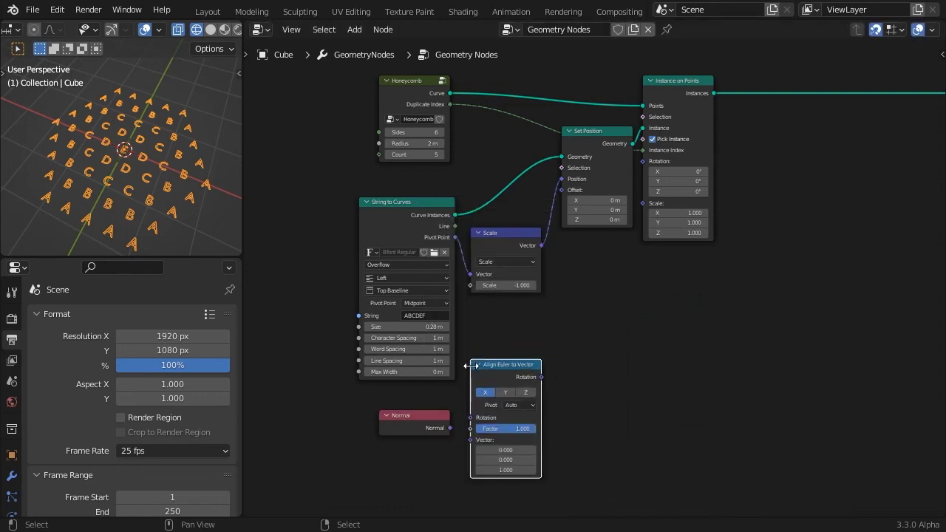
- Connect Normal to Align Euler to Vector's Vector, choose the Y axis, and link its output to Instance on Points' Rotation
left_click_drag(451, 427, 479, 439)
left_click(506, 392)
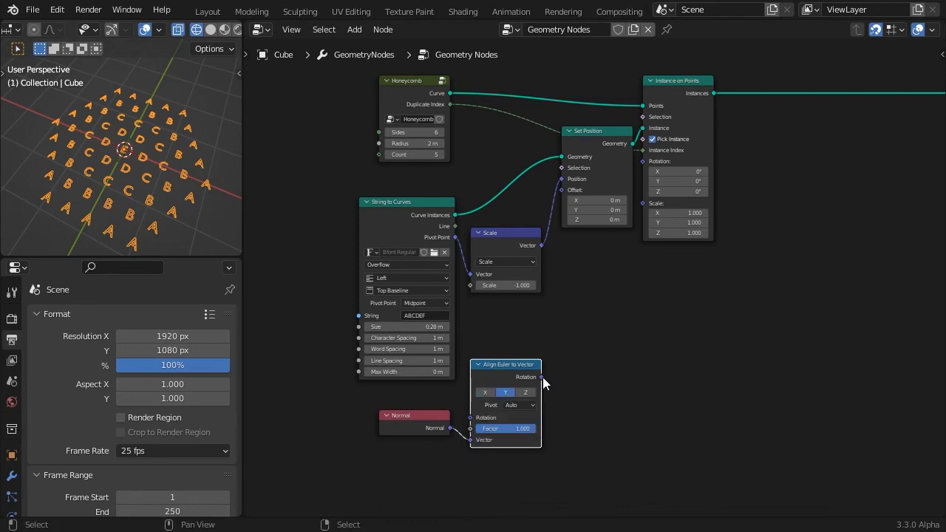
left_click_drag(542, 377, 651, 165)
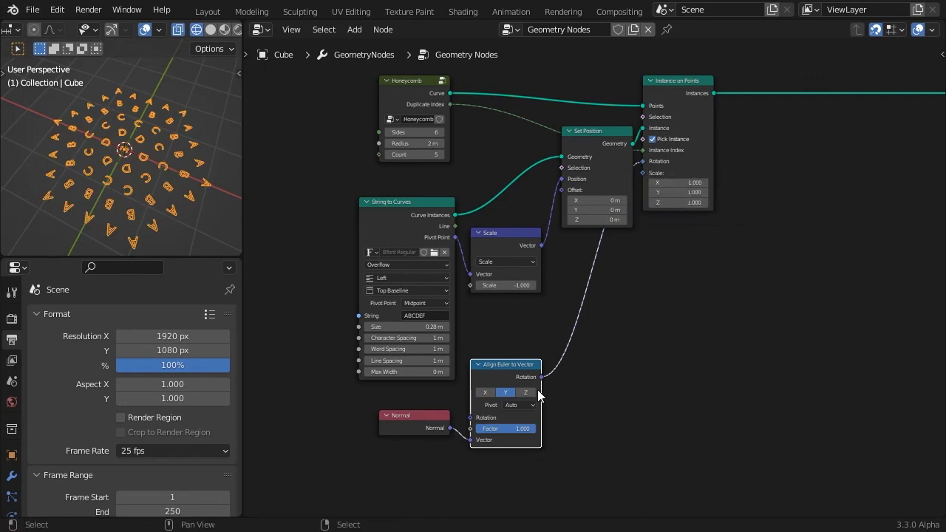
- Insert a Rotate Euler node between Align Euler to Vector and Instance on Points, with a Z rotation of 180°
key("shift+a")
mouse_move(595, 375)
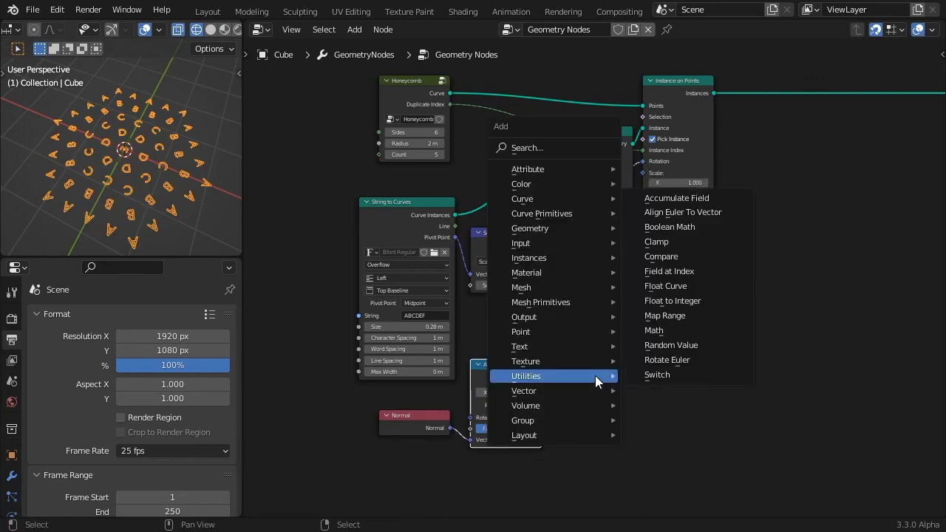
left_click(674, 359)
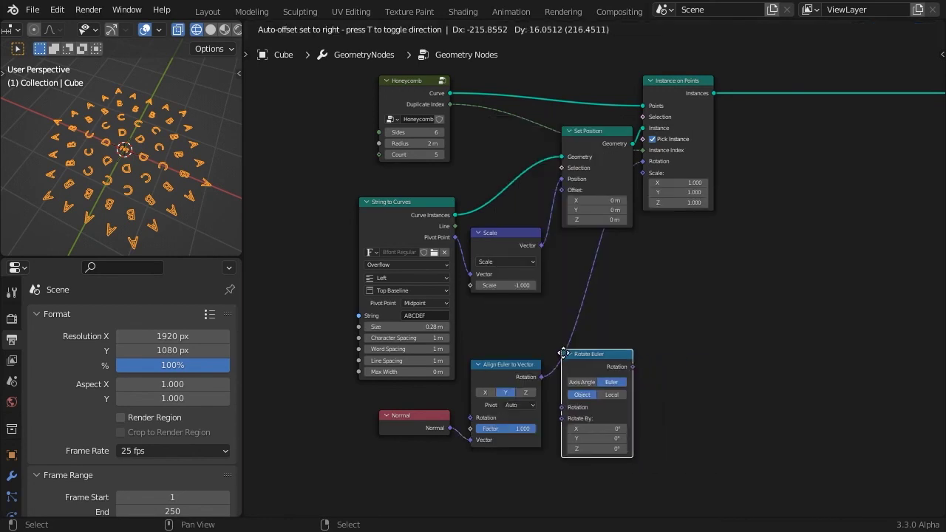
left_click(561, 353)
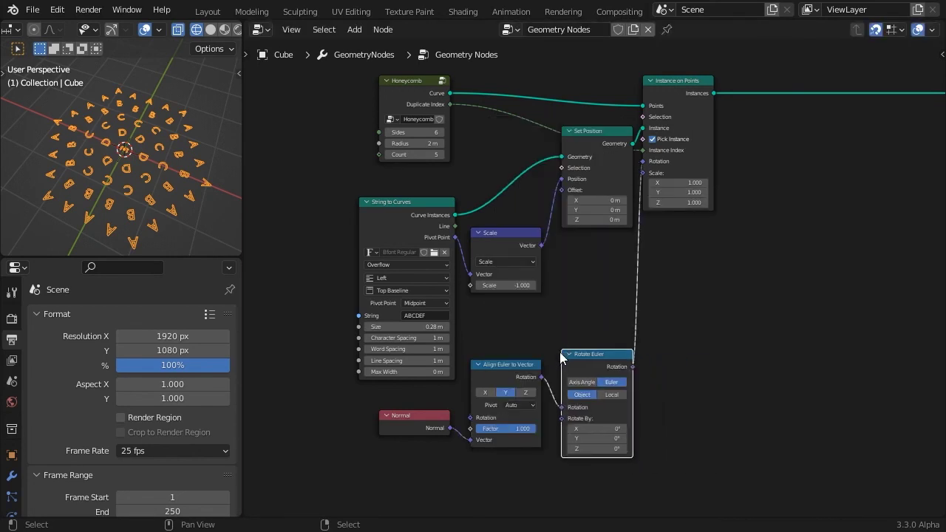
left_click_drag(597, 448, 631, 447)
left_click(608, 448)
type("180")
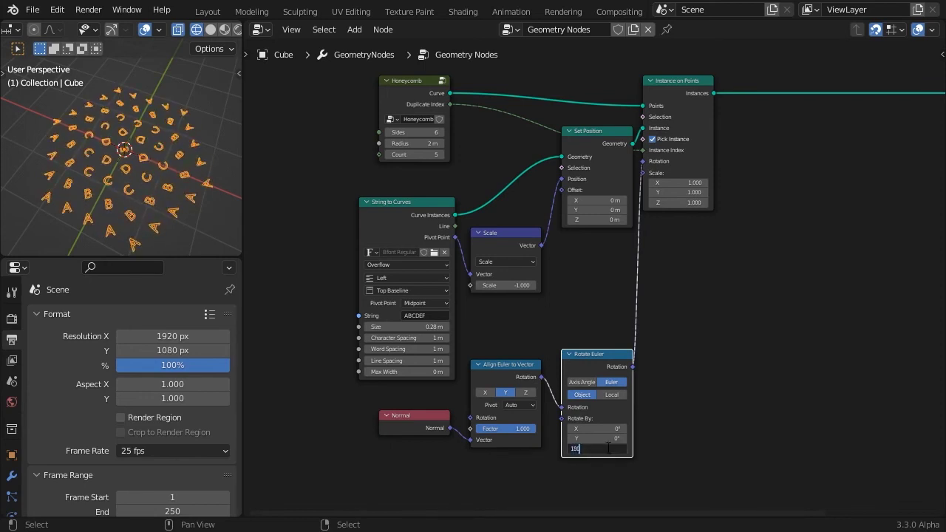
key("Return")
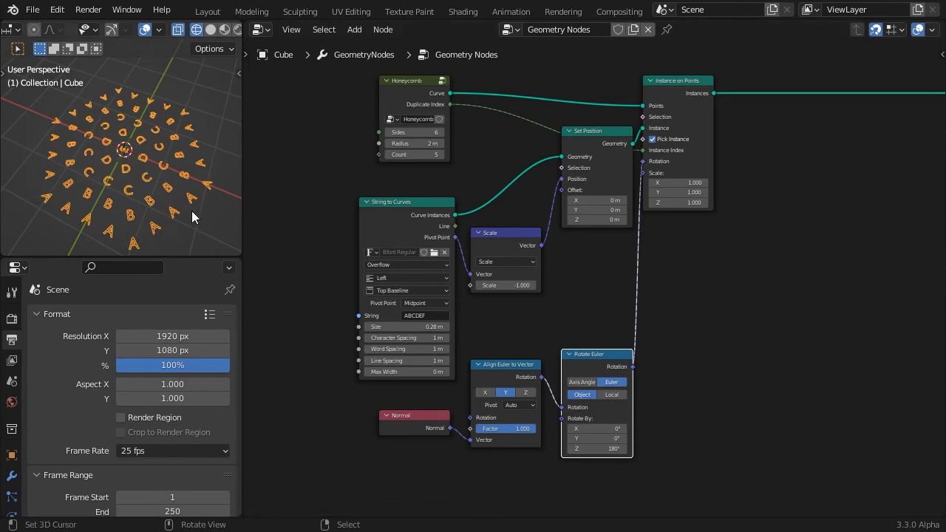
- Expose String to Curves' String through a new Group Input node and show the Geometry Nodes modifier's settings
left_click_drag(358, 315, 269, 317)
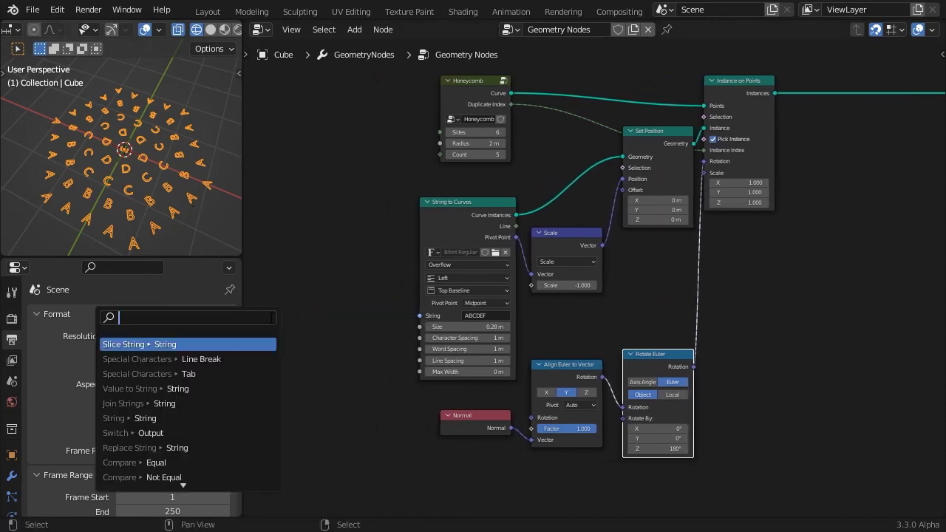
type("input")
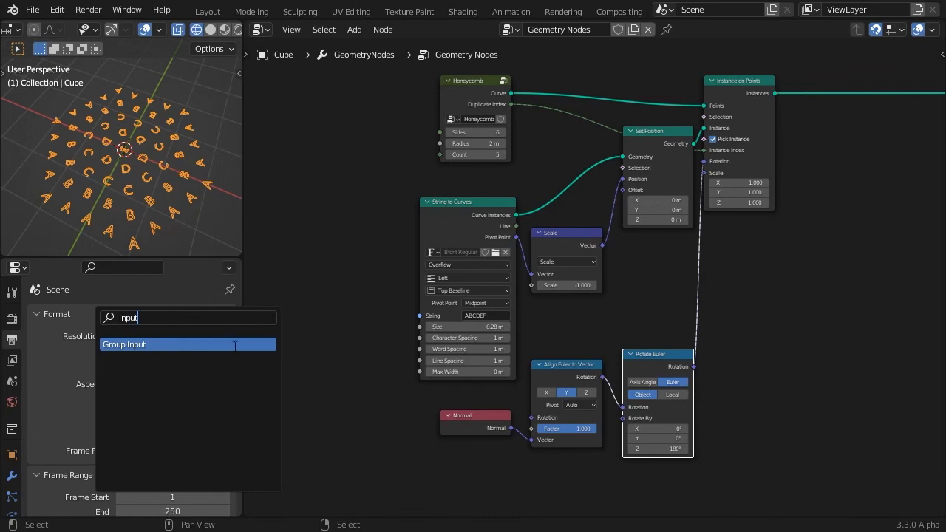
left_click(235, 344)
left_click(248, 343)
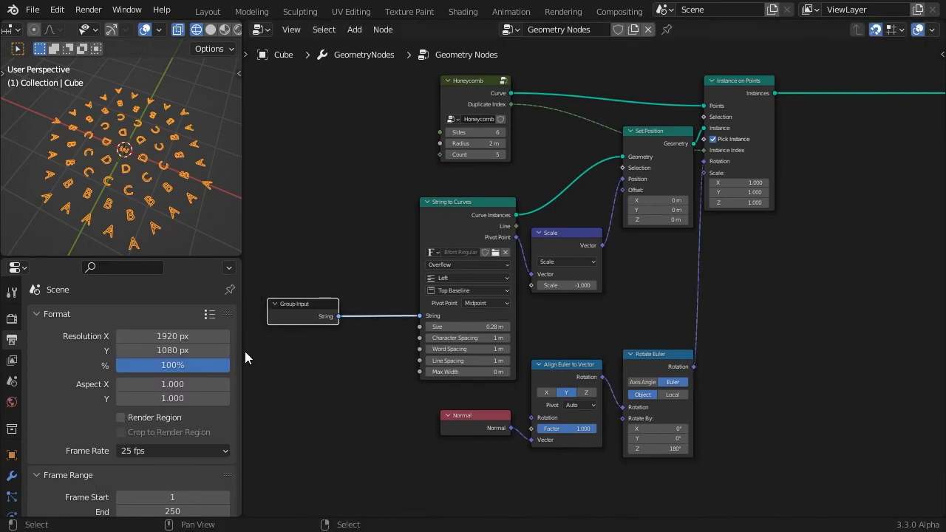
left_click(13, 476)
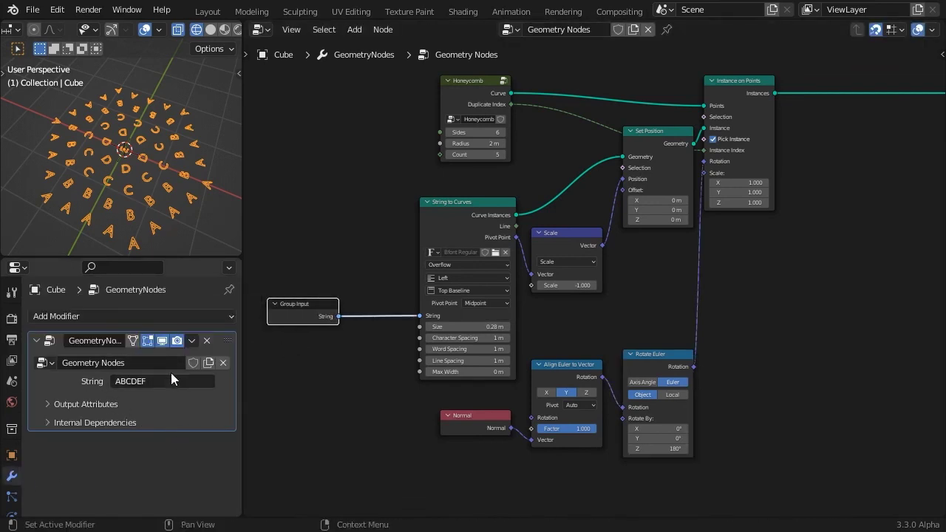
- Add a String Length node fed by Group Input's String and connect its Length to the Honeycomb group's Count
key("shift+a")
mouse_move(361, 239)
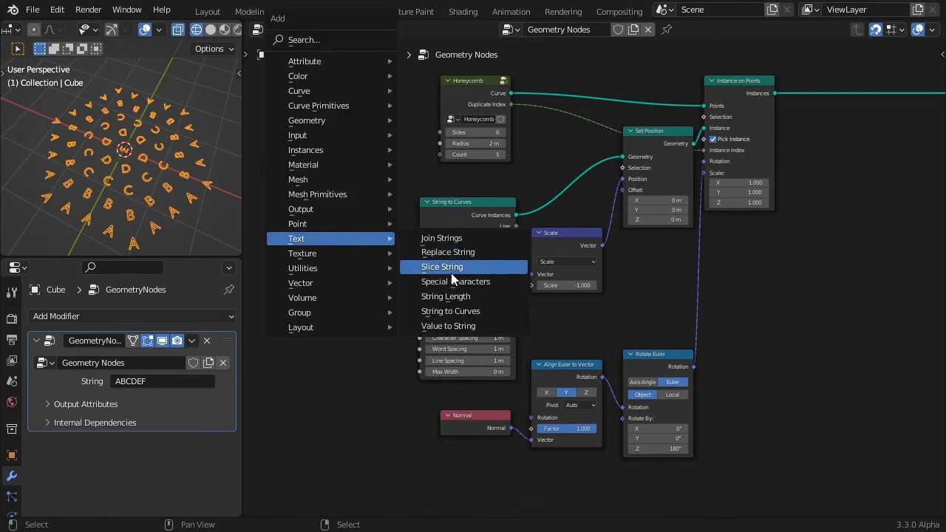
left_click(449, 295)
left_click_drag(337, 317, 347, 169)
left_click_drag(407, 153, 444, 158)
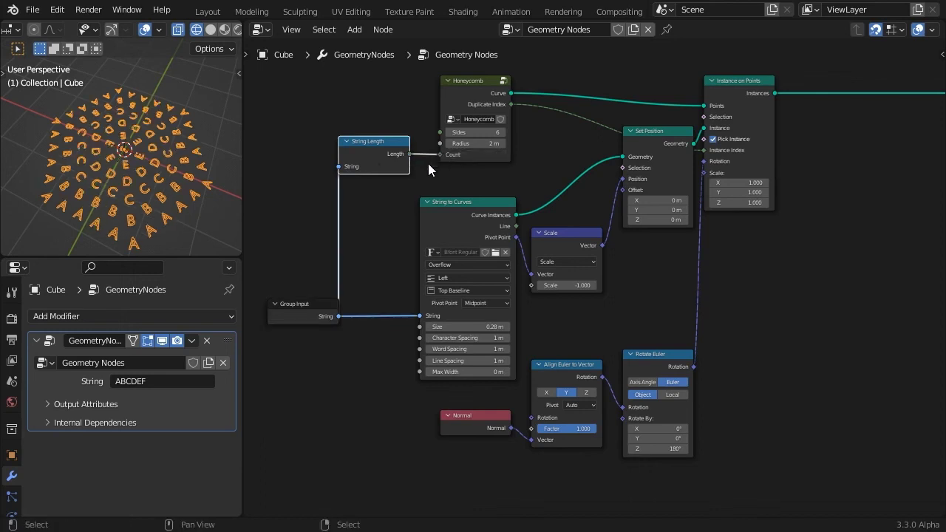
- Extend the modifier's String input to ABCDEFGHI
left_click(176, 379)
type("GH")
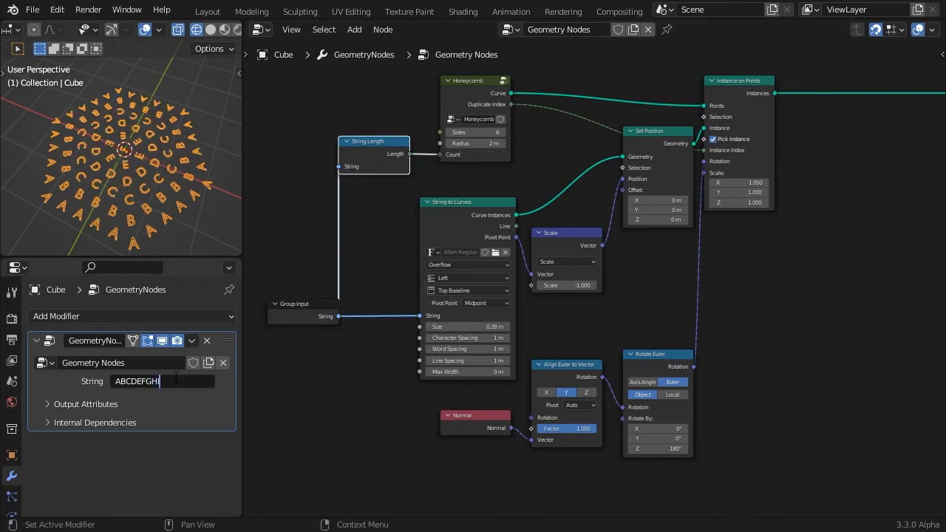
type("I")
key("Return")
left_click_drag(478, 133, 650, 143)
- Insert a Fill Curve node set to N-gons between Instance on Points and Group Output
middle_click_drag(842, 250, 525, 347)
key("shift+a")
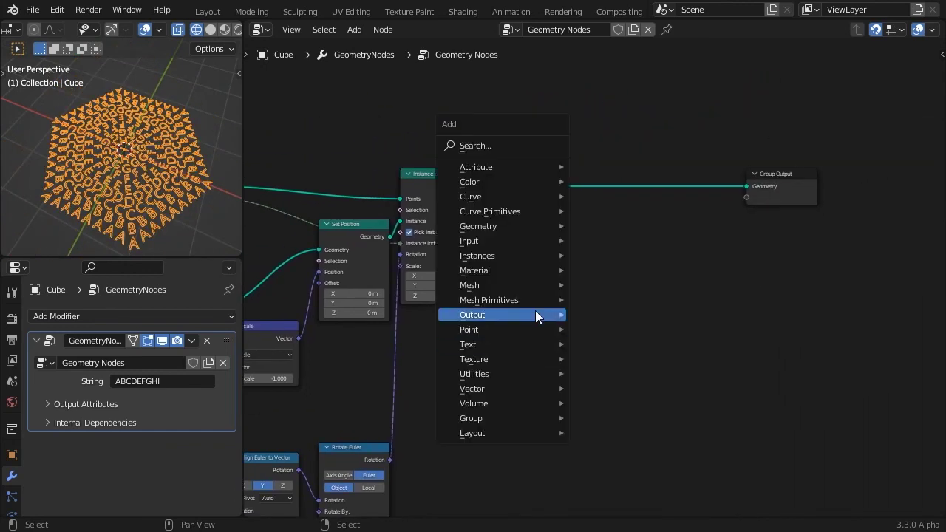
mouse_move(536, 195)
left_click(610, 239)
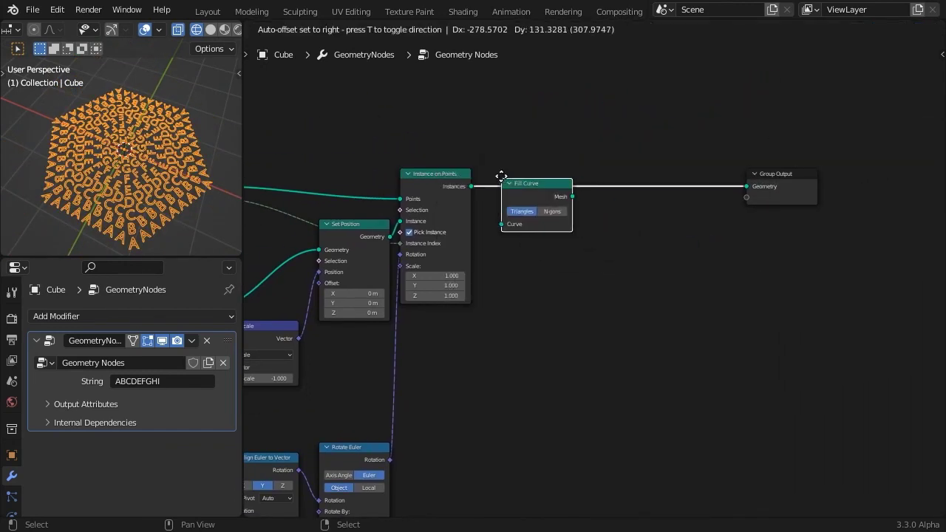
left_click(527, 188)
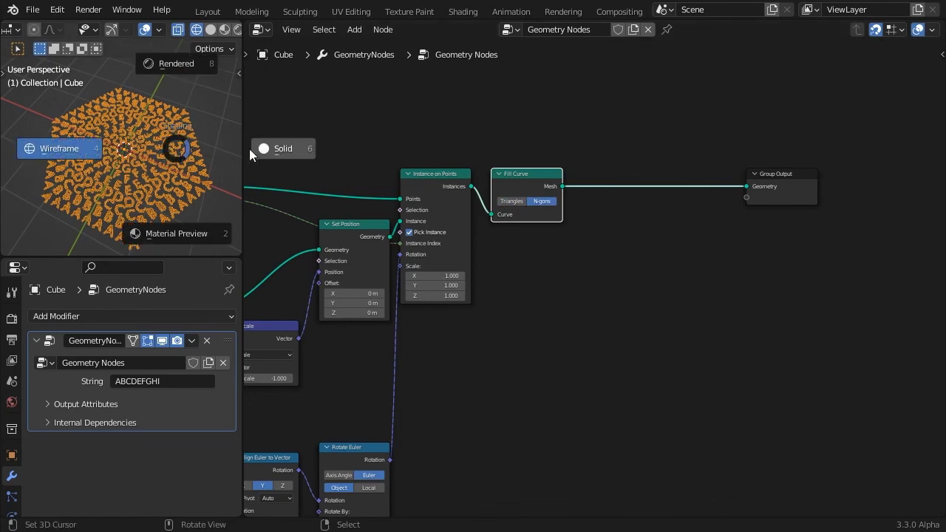
- Switch the 3D viewport to Solid shading for a closer view of the filled letters
left_click(277, 152)
middle_click_drag(222, 158, 180, 161, "shift")
scroll(180, 161, "up", 2)
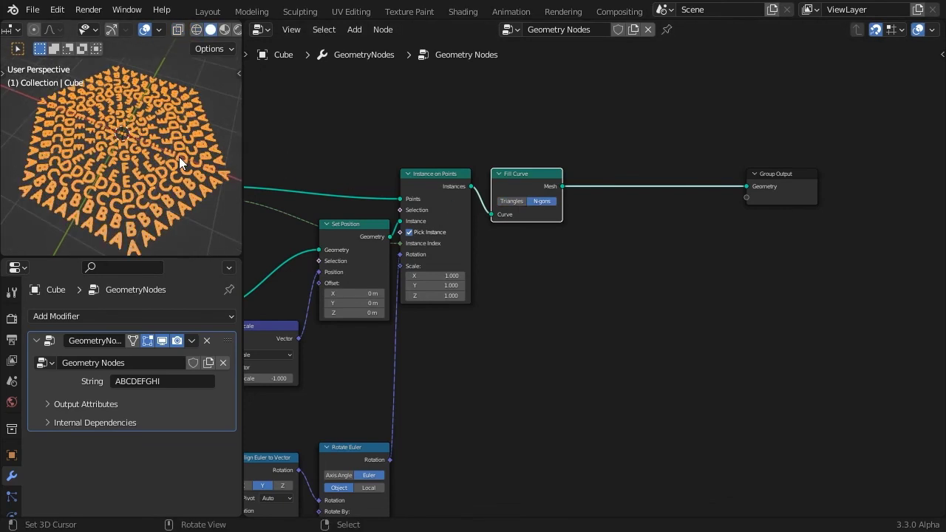
- Insert an Extrude Mesh node between Fill Curve and Group Output to give the letters depth
key("shift+a")
mouse_move(623, 312)
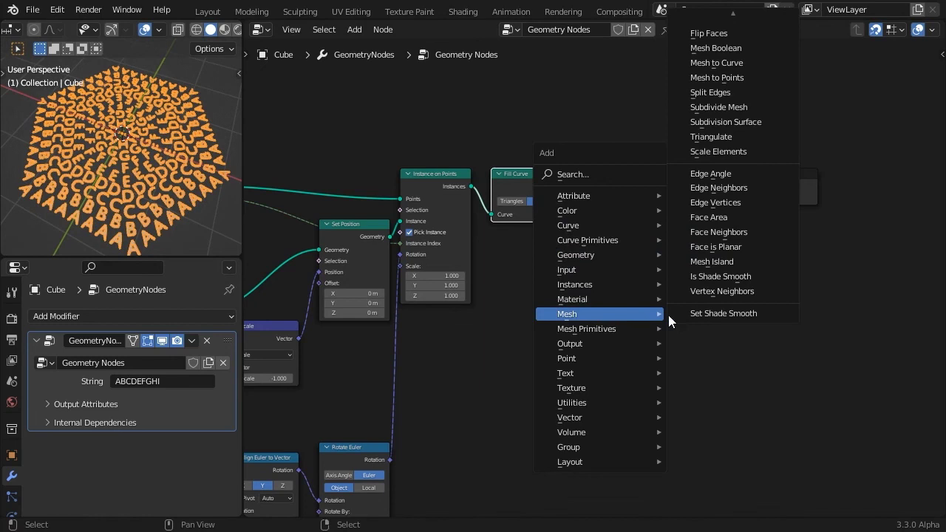
left_click(724, 33)
left_click(585, 174)
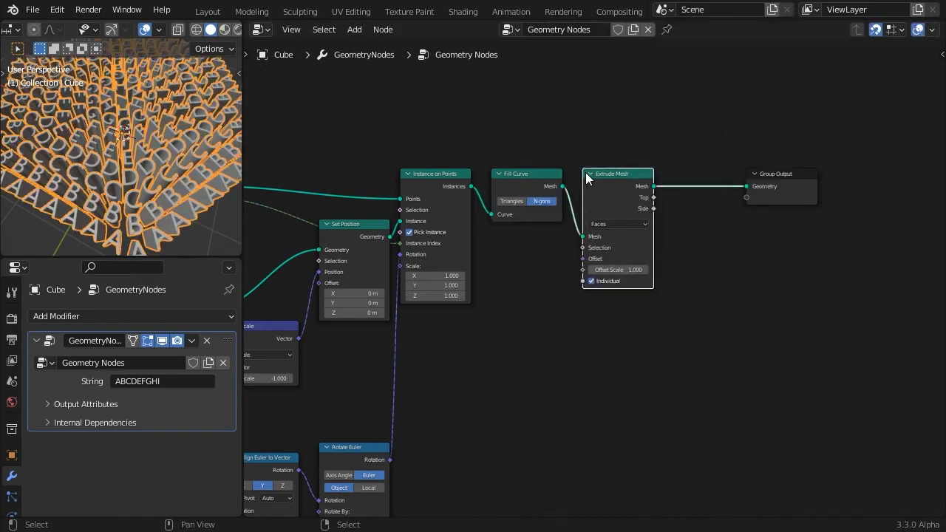
middle_click_drag(130, 185, 149, 146)
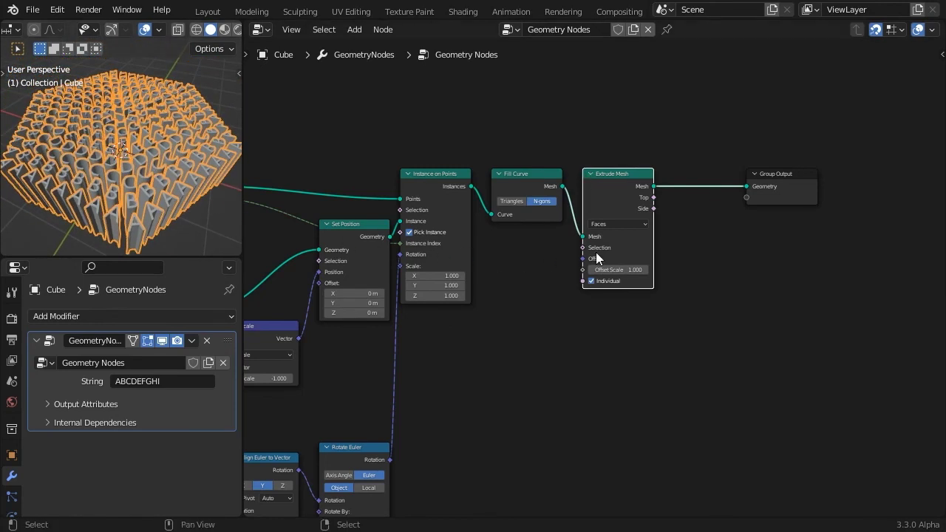
- Insert a Scale Instances node between Extrude Mesh and Group Output
key("shift+a")
mouse_move(705, 216)
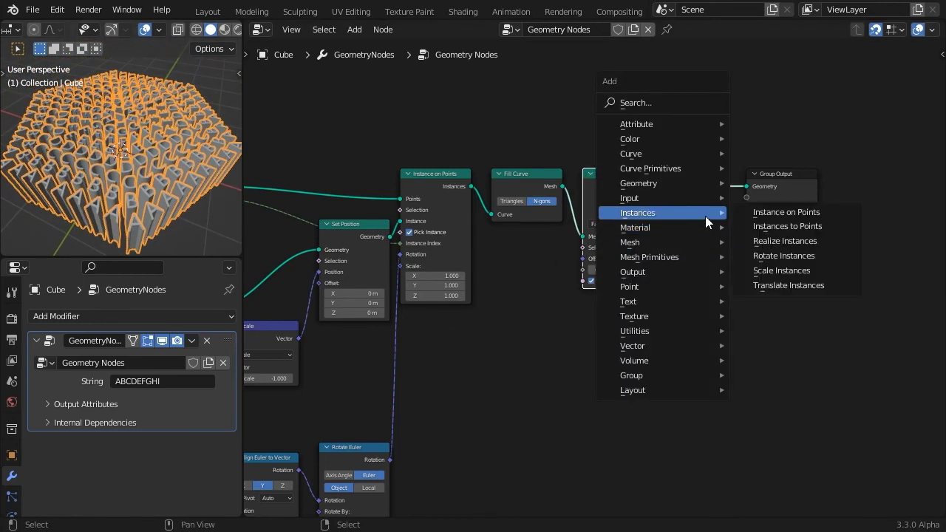
left_click(792, 278)
left_click(667, 169)
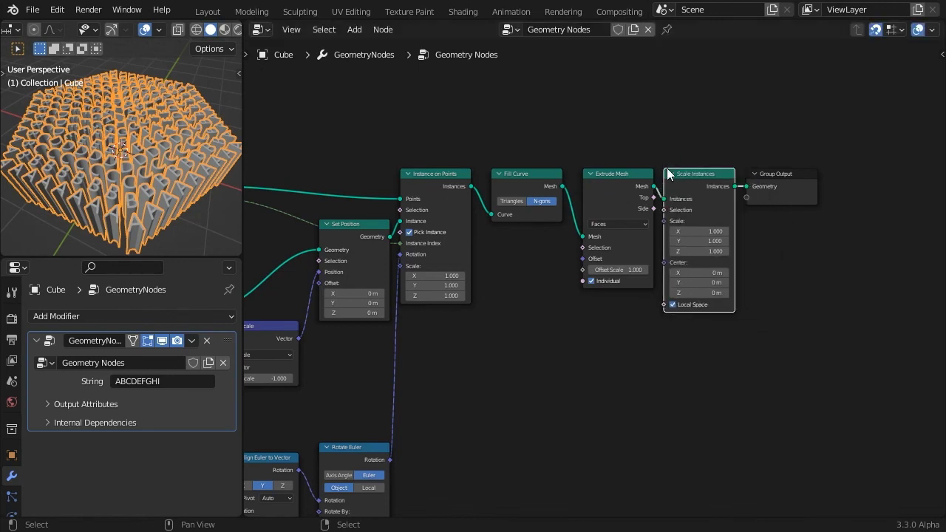
- Add a Combine XYZ node with X, Y and Z at 1.000 and connect its Vector to Scale Instances' Scale
key("shift+a")
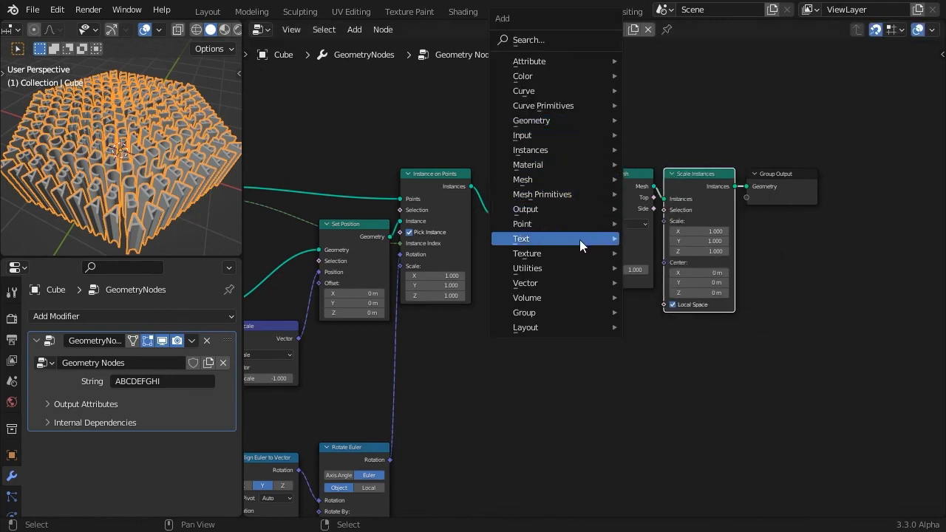
mouse_move(583, 286)
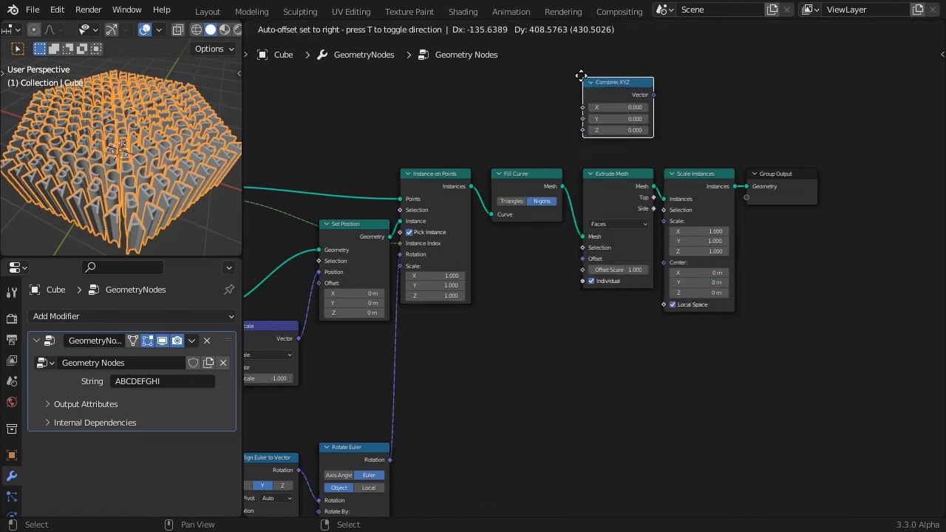
left_click(581, 75)
key("ctrl+alt+v")
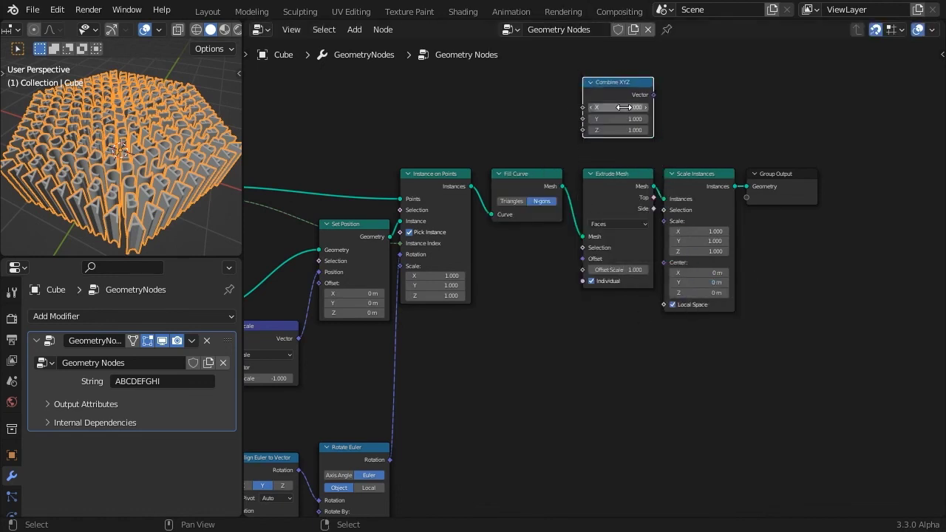
left_click_drag(653, 94, 665, 220)
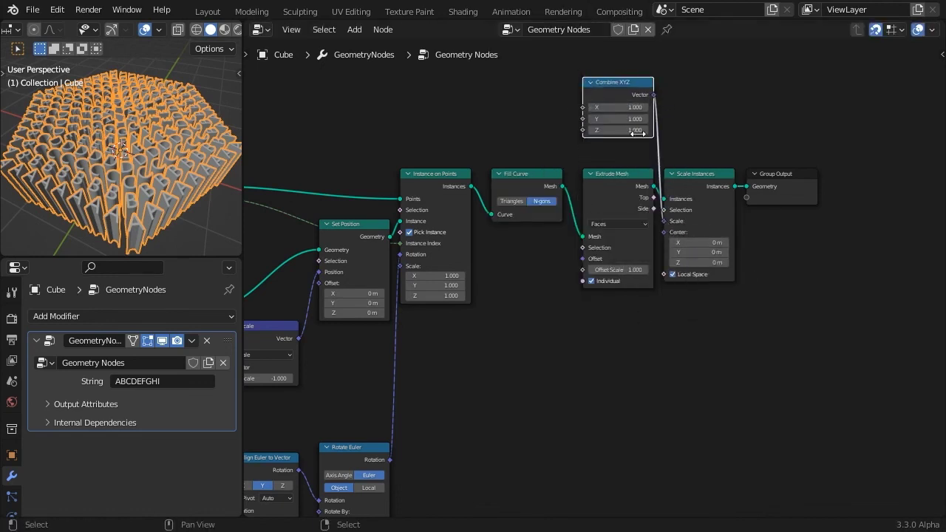
left_click_drag(636, 133, 609, 133)
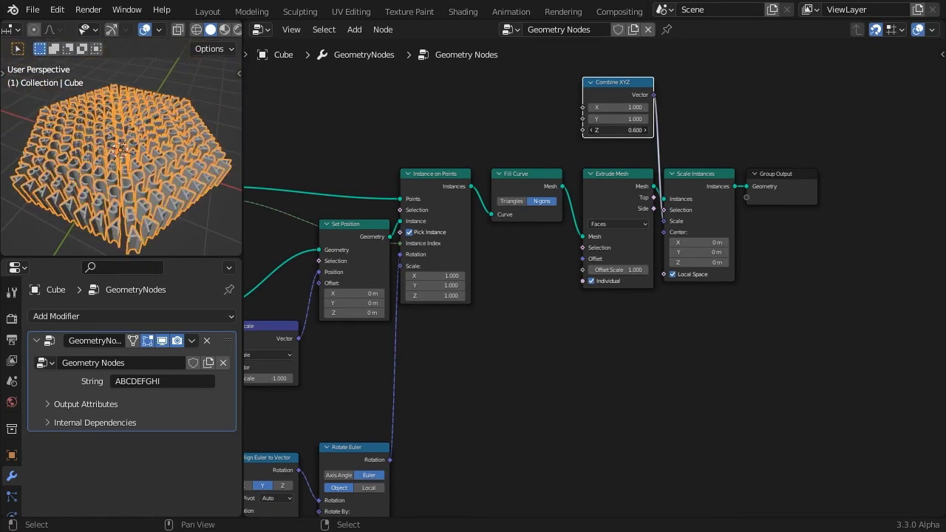
key("Escape")
- Add a Math node set to Sine above Instance on Points and connect its Value to Combine XYZ's Z
middle_click_drag(631, 145, 672, 263)
key("shift+a")
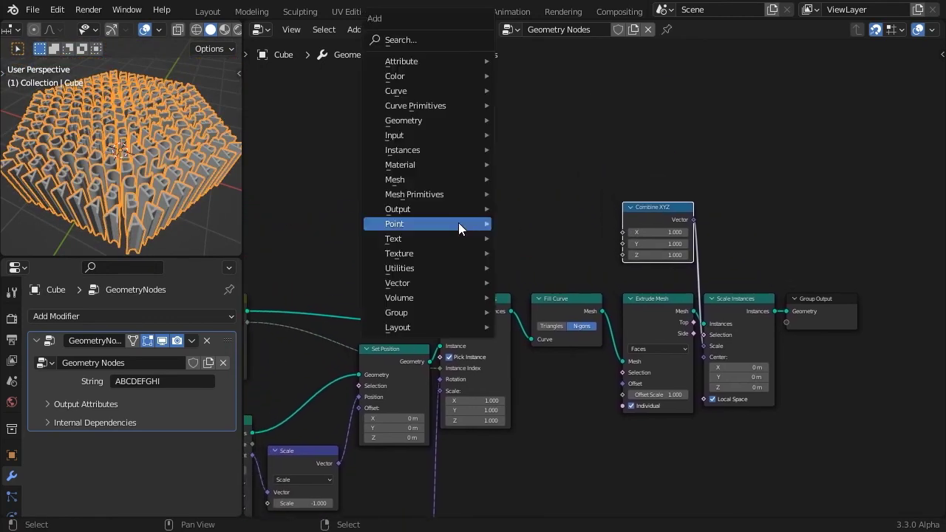
mouse_move(451, 266)
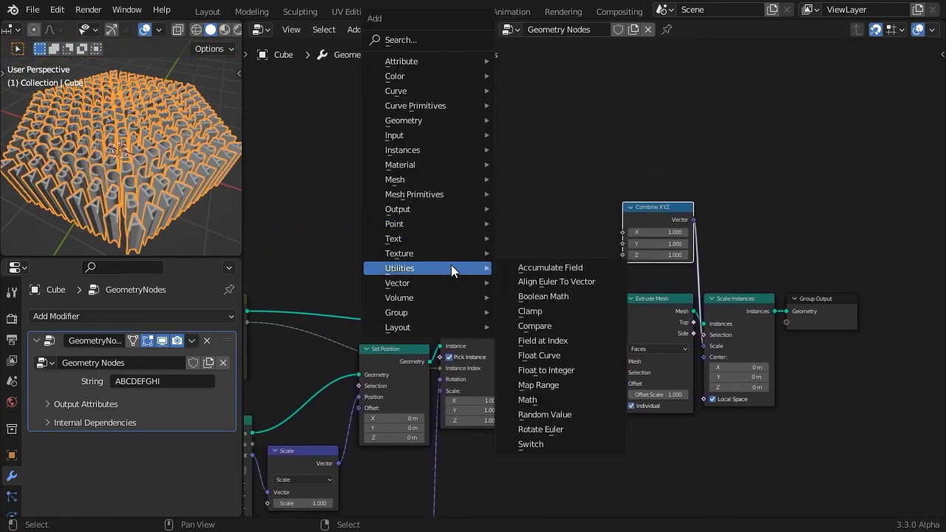
left_click(528, 400)
left_click(436, 123)
left_click(484, 155)
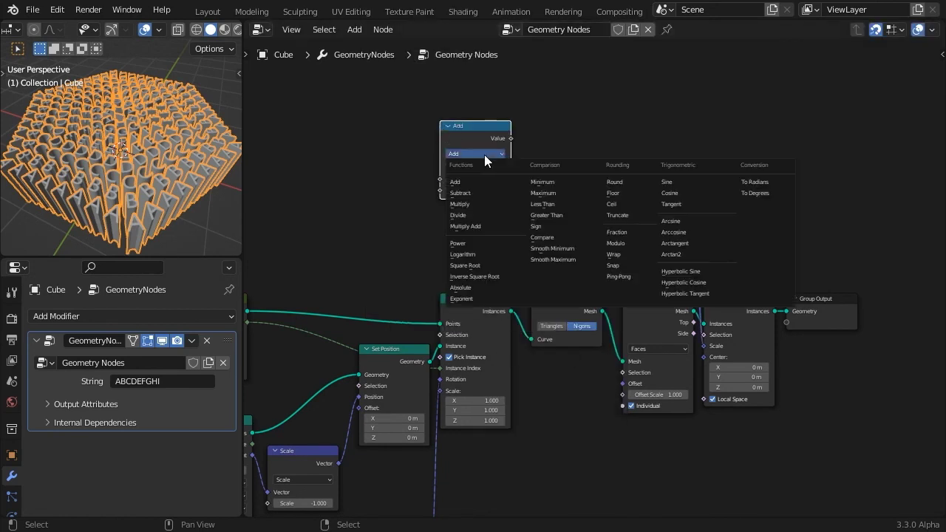
left_click(667, 183)
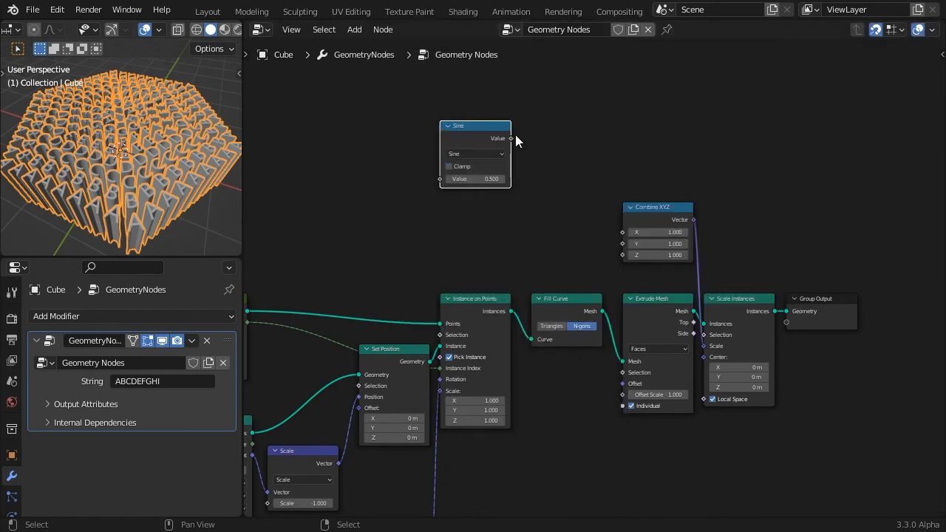
left_click_drag(510, 138, 623, 254)
- Insert a Map Range node between Sine and Combine XYZ with From Min set to -1
key("shift+a")
mouse_move(435, 268)
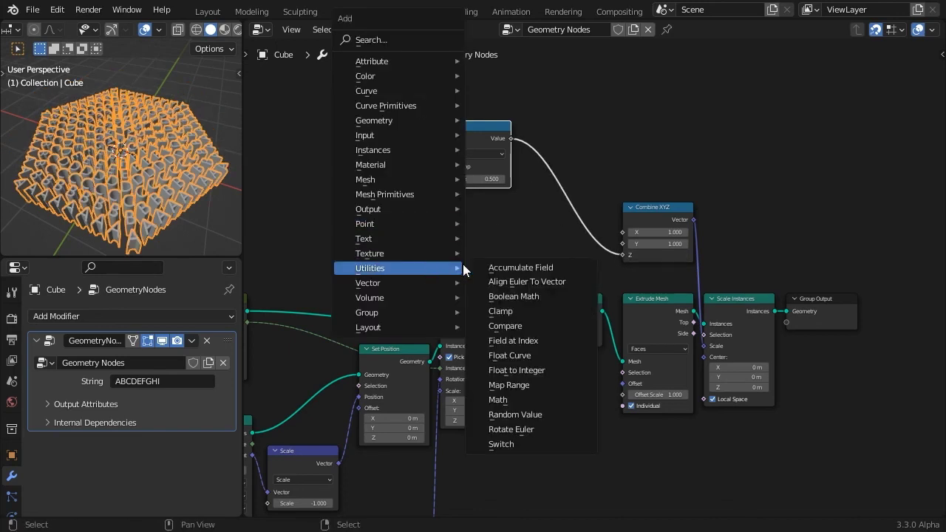
left_click(543, 385)
left_click(527, 88)
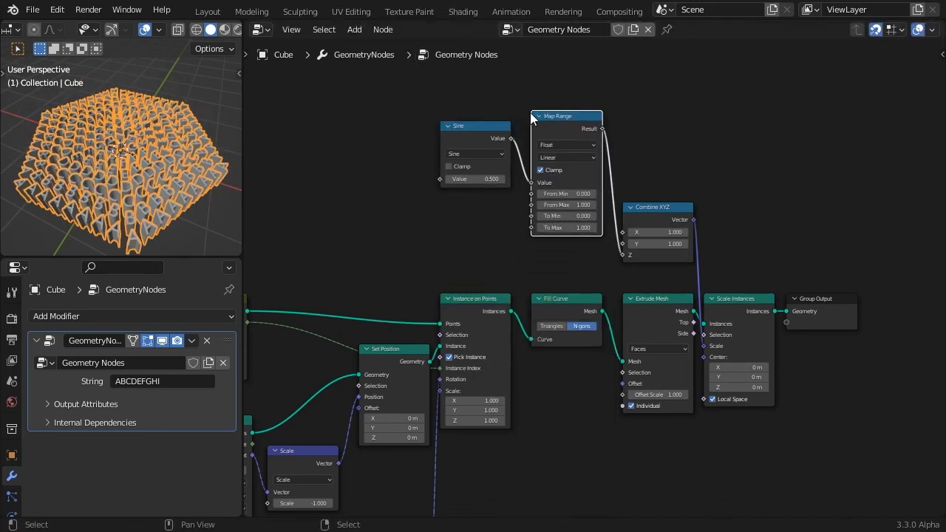
left_click(570, 193)
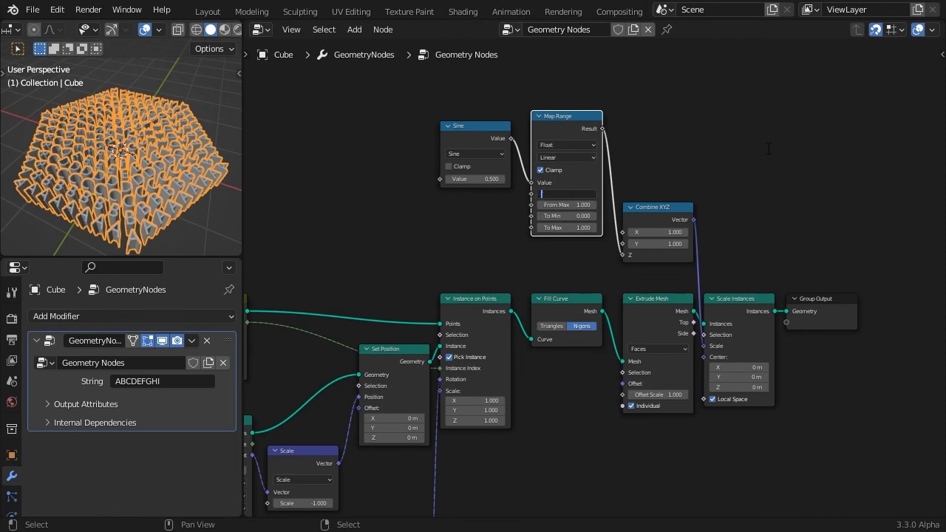
type("1")
key("Return")
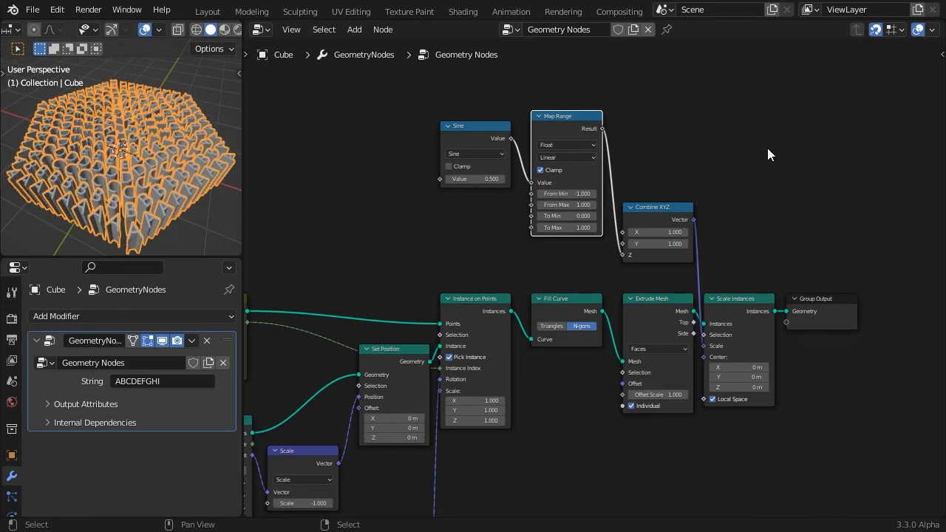
- Feed Honeycomb's Duplicate Index into Sine's Value through a Math node set to Multiply by 0.410
middle_click_drag(315, 272, 451, 279)
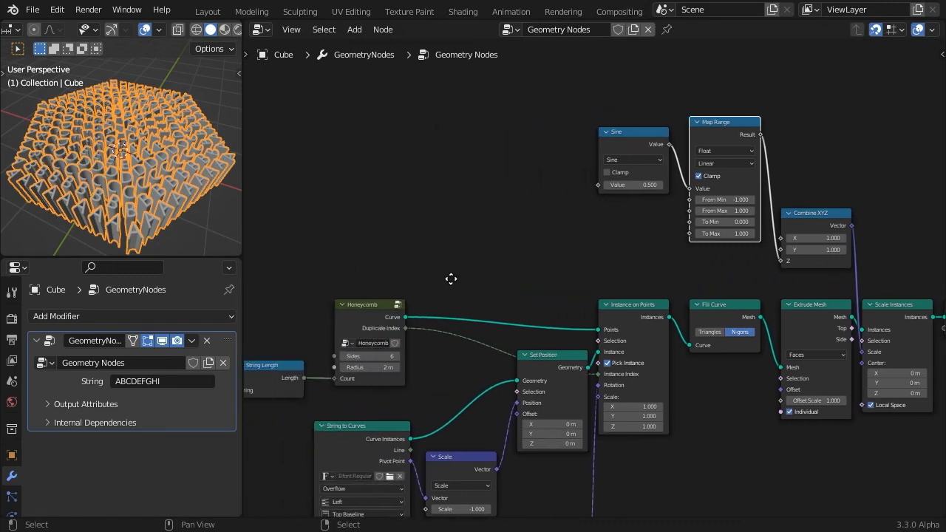
left_click_drag(406, 328, 598, 185)
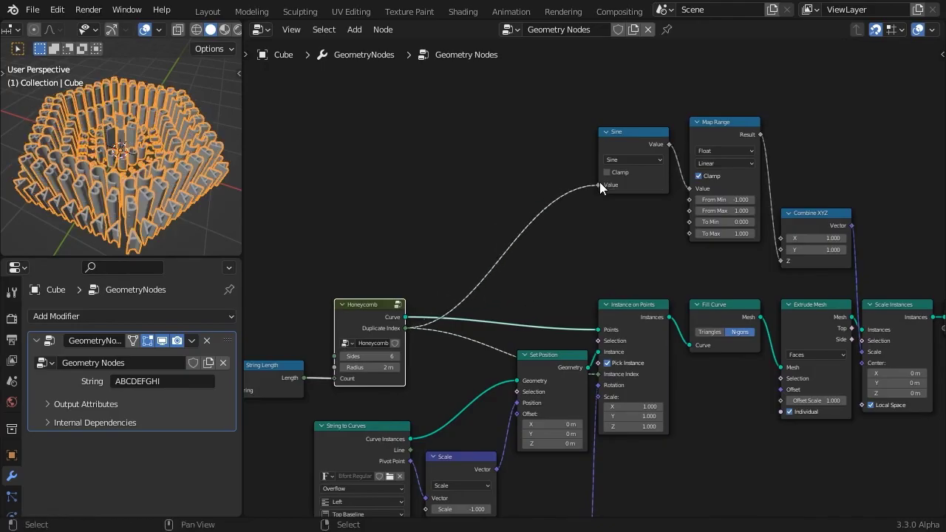
key("shift+a")
mouse_move(419, 266)
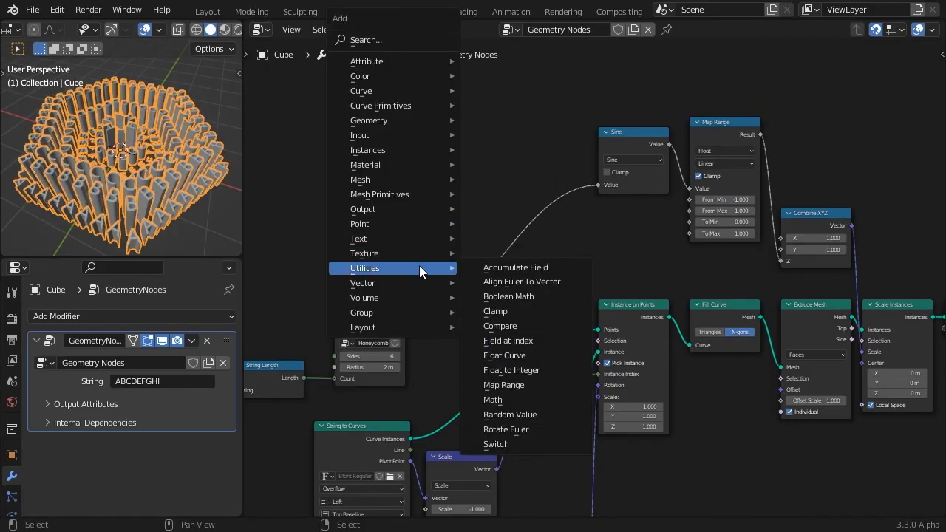
left_click(489, 397)
left_click(456, 260)
left_click_drag(473, 261, 442, 202)
left_click(459, 231)
left_click(461, 283)
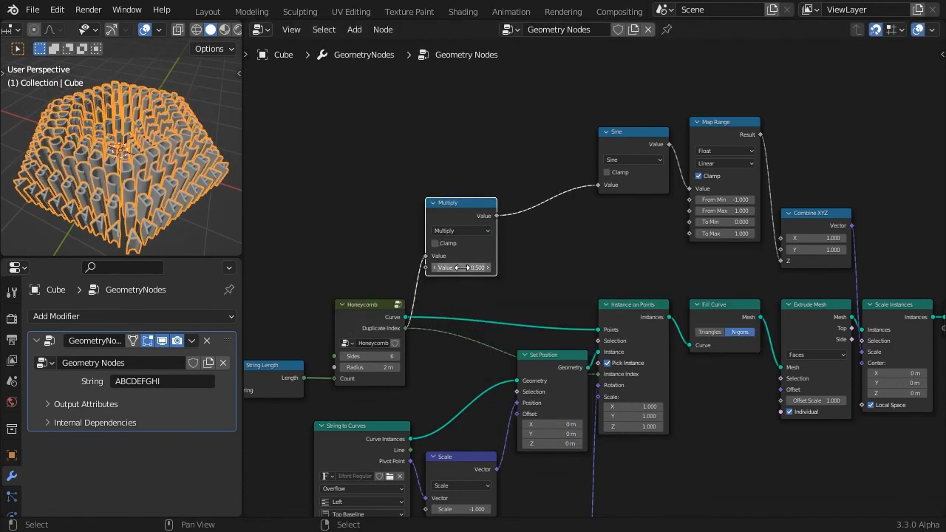
mouse_move(466, 266)
left_mouse_down()
mouse_move(524, 267)
mouse_move(462, 267)
left_mouse_up()
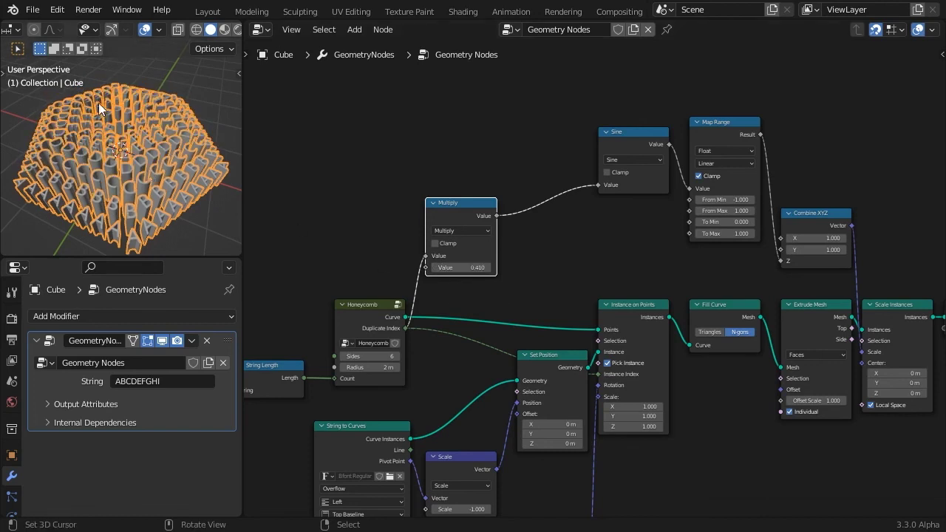
- Add a Scene Time node above the Honeycomb group, at the start of the Sine branch
key("shift+a")
mouse_move(337, 138)
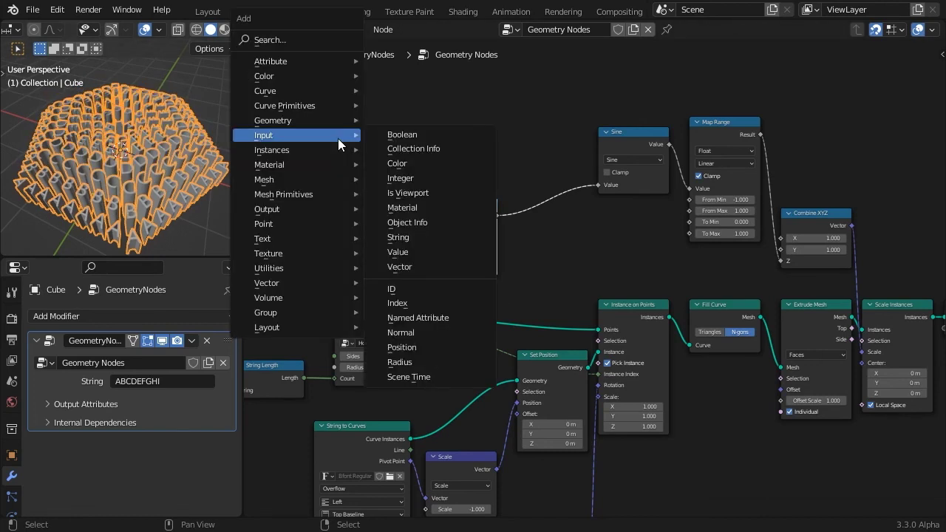
left_click(441, 377)
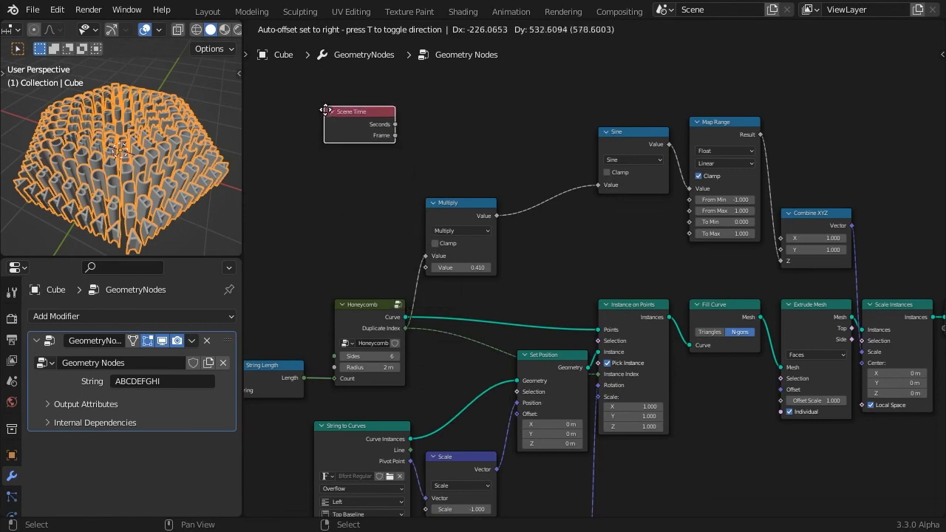
left_click(314, 118)
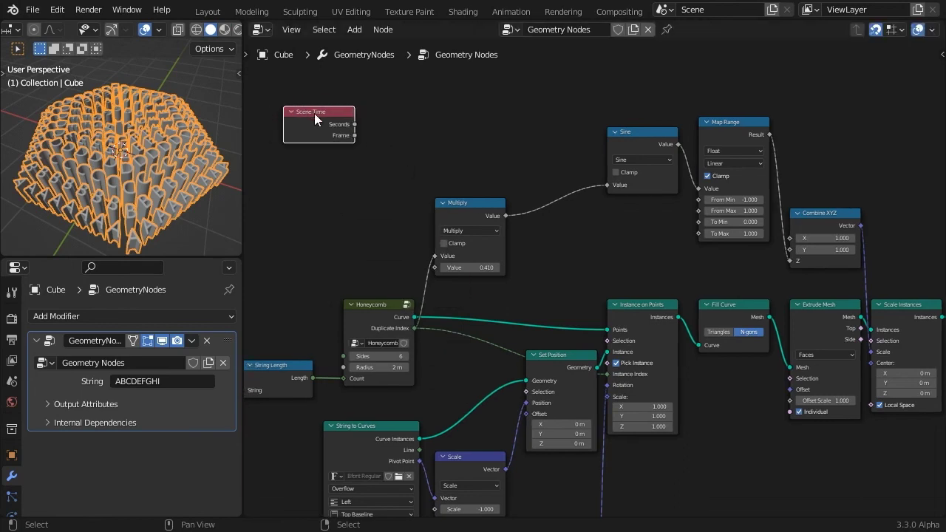
- Add a Map Range node beside Scene Time and connect Scene Time's Frame output to its Value
key("shift+a")
mouse_move(393, 269)
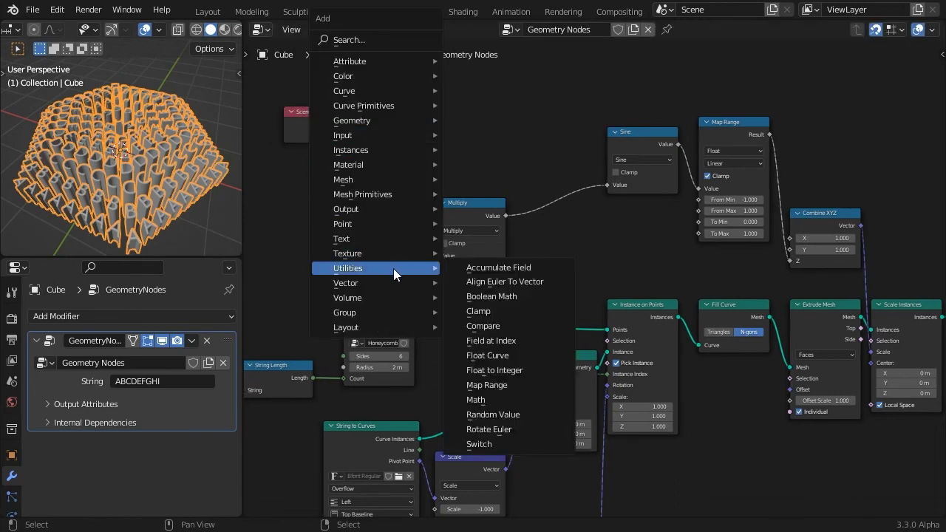
left_click(516, 386)
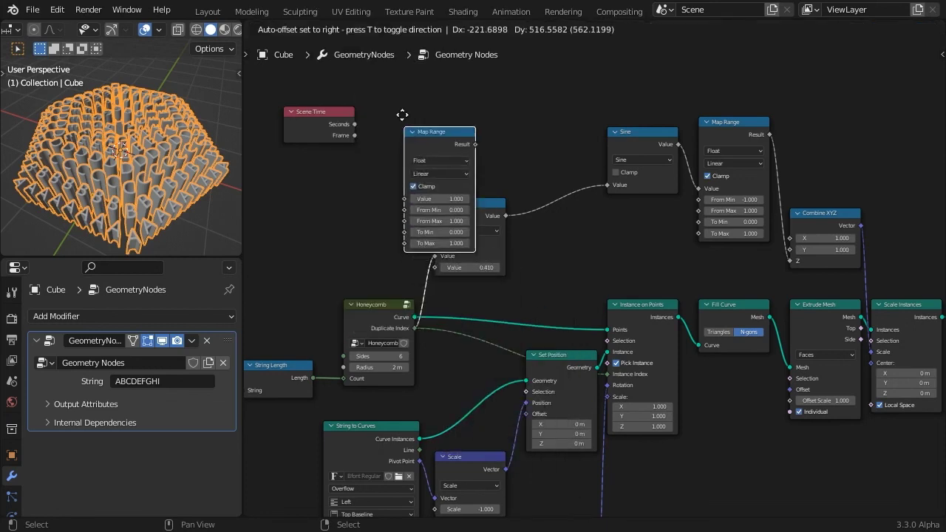
left_click(370, 72)
left_click_drag(356, 149, 373, 147)
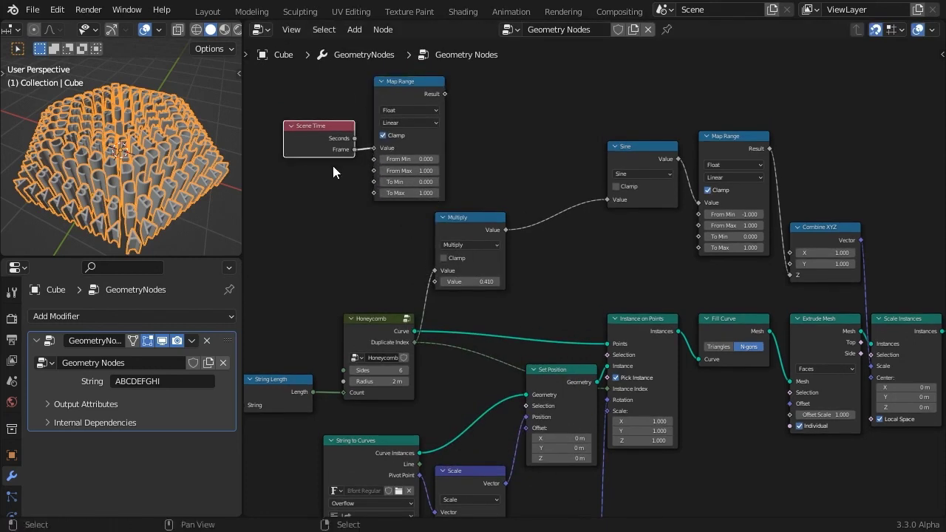
- Drive the new Map Range's From Min with the scene's Frame Start by copying that property as a new driver
left_click(11, 341)
scroll(63, 439, "down", 5)
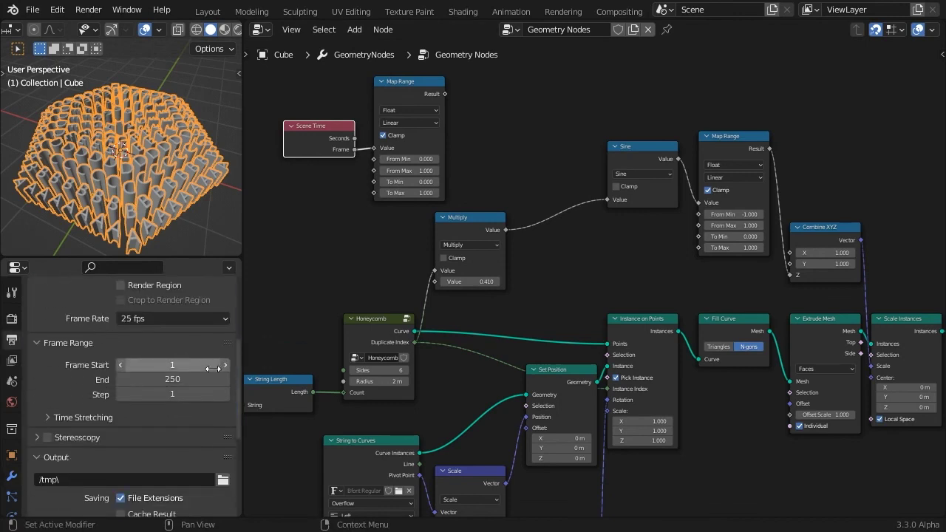
right_click(209, 365)
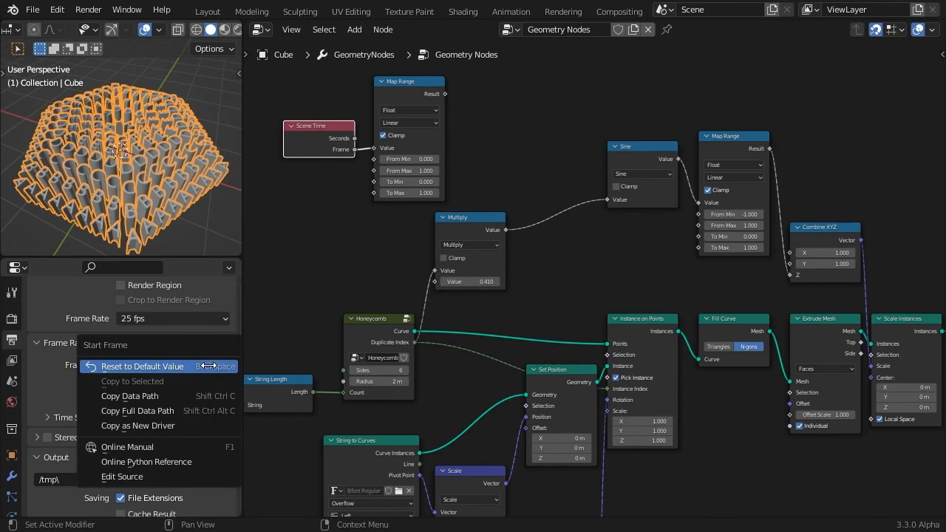
left_click(192, 428)
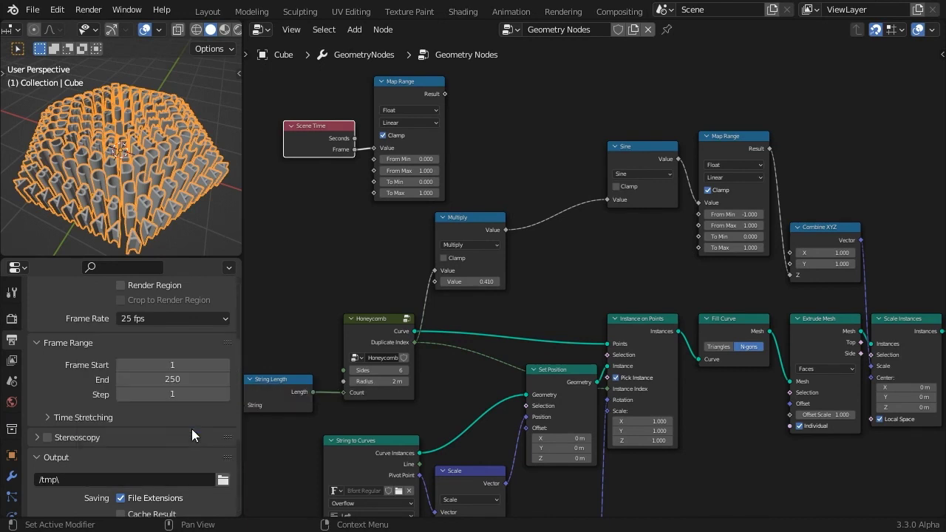
right_click(420, 159)
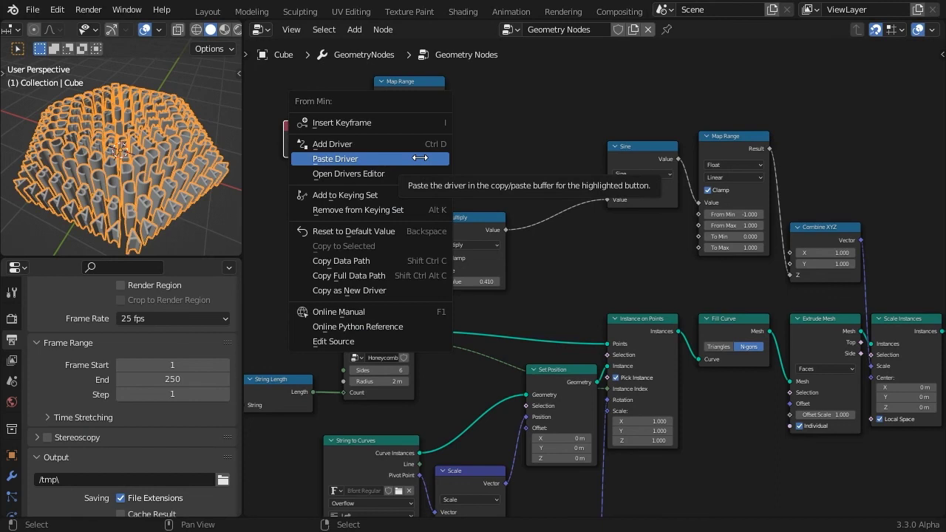
left_click(420, 158)
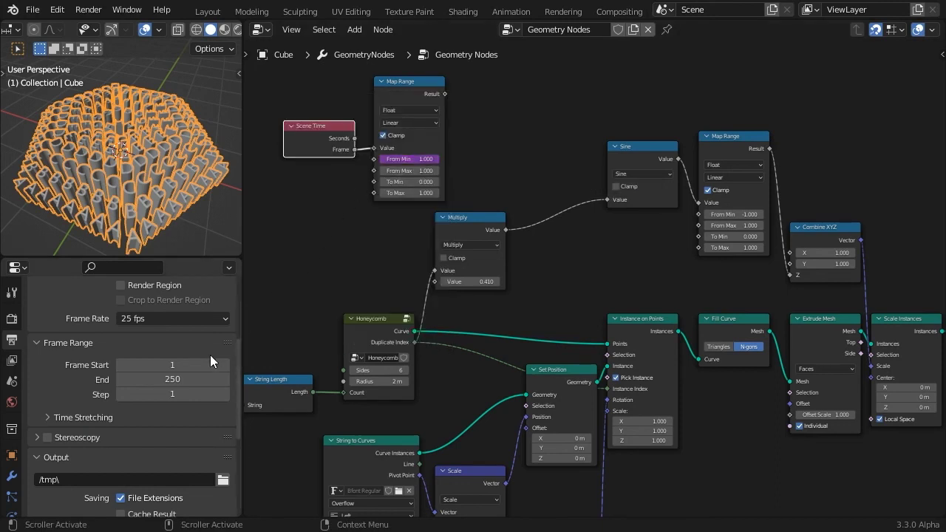
- Drive the same Map Range's From Max with the scene's End frame by copying that property as a new driver
right_click(198, 379)
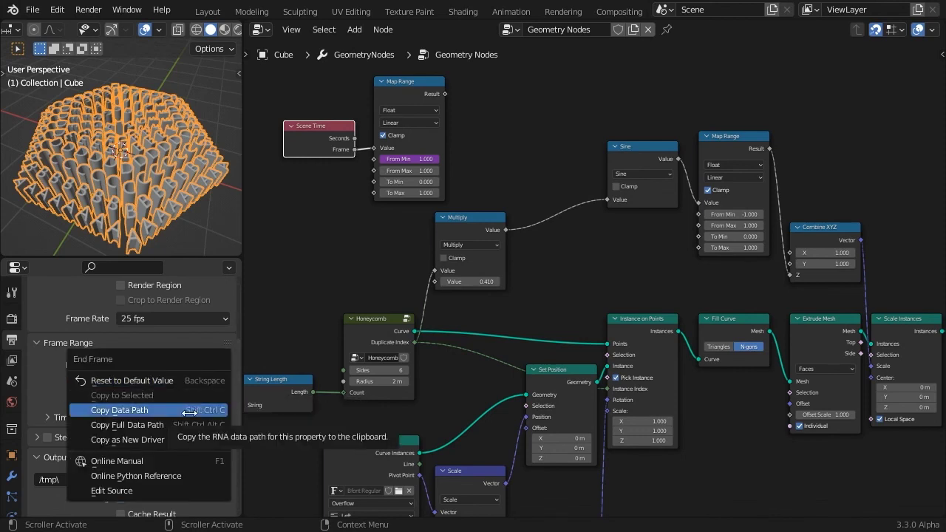
left_click(185, 441)
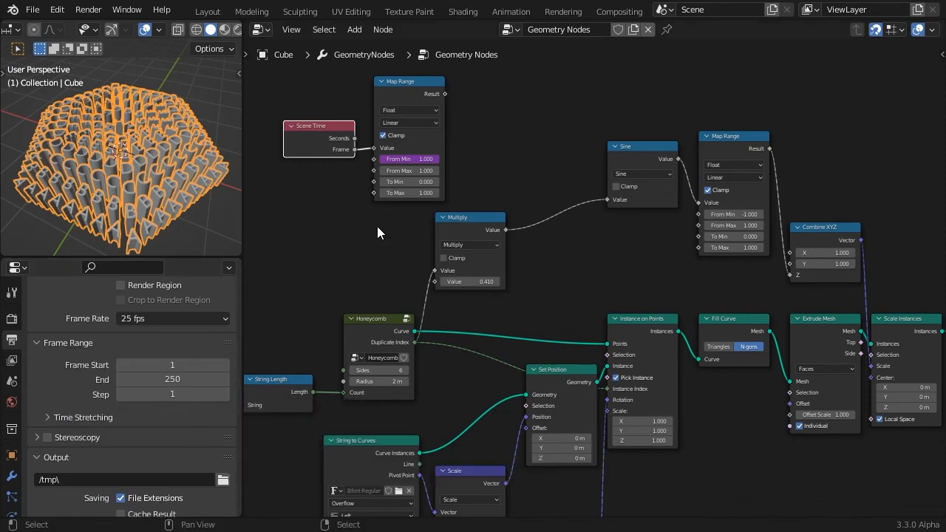
right_click(423, 172)
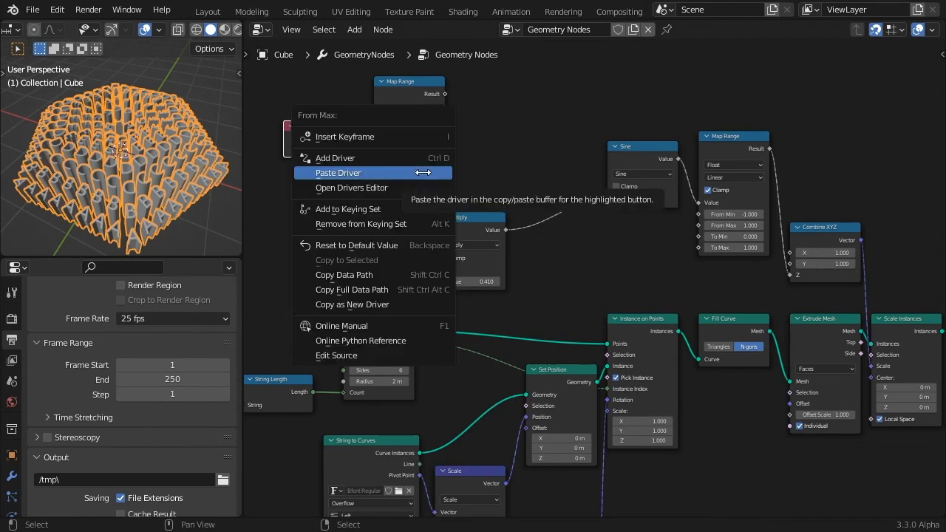
left_click(422, 173)
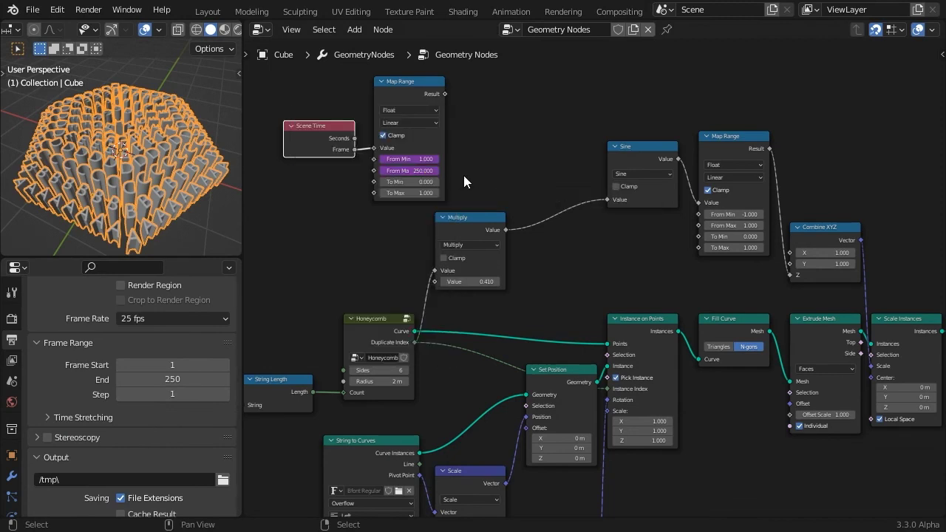
- Set To Max of the frame-driven Map Range to the driver expression #4 * (2 * pi)
scroll(463, 175, "up", 3)
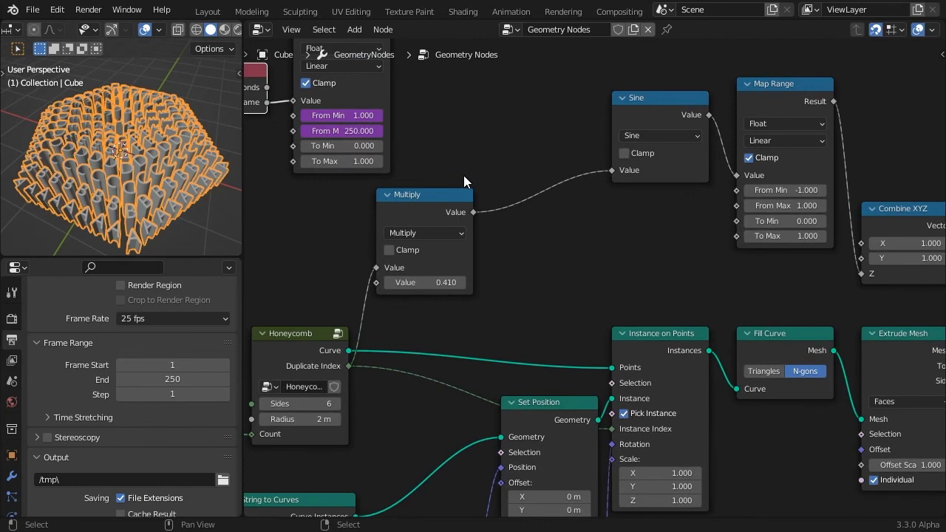
left_click(363, 161)
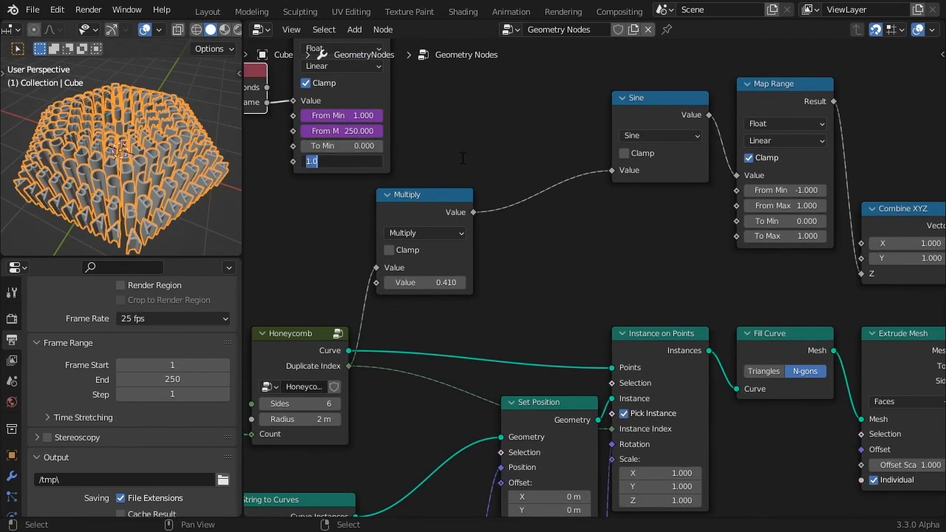
type("#4 * (2 * pi")
key("Return")
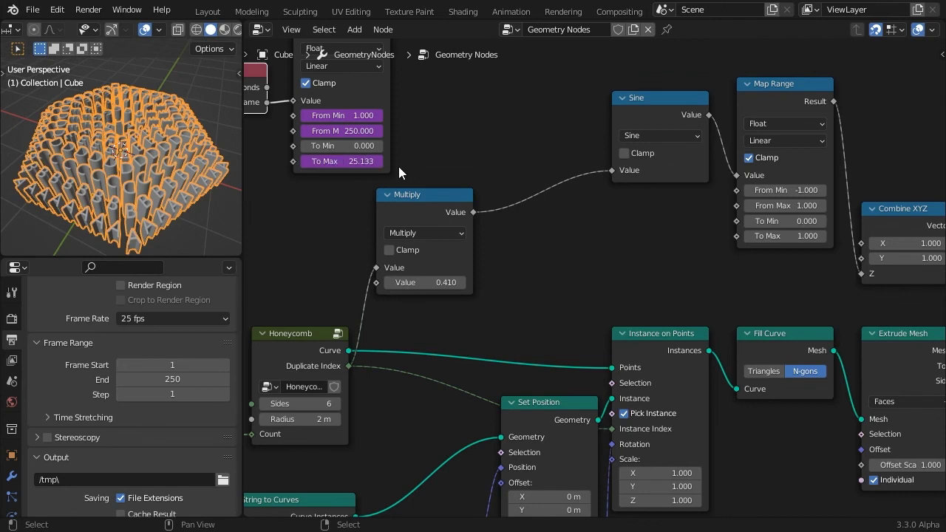
- Try 3 as the multiplier in the To Max driver expression and return it to 4
left_click(342, 161)
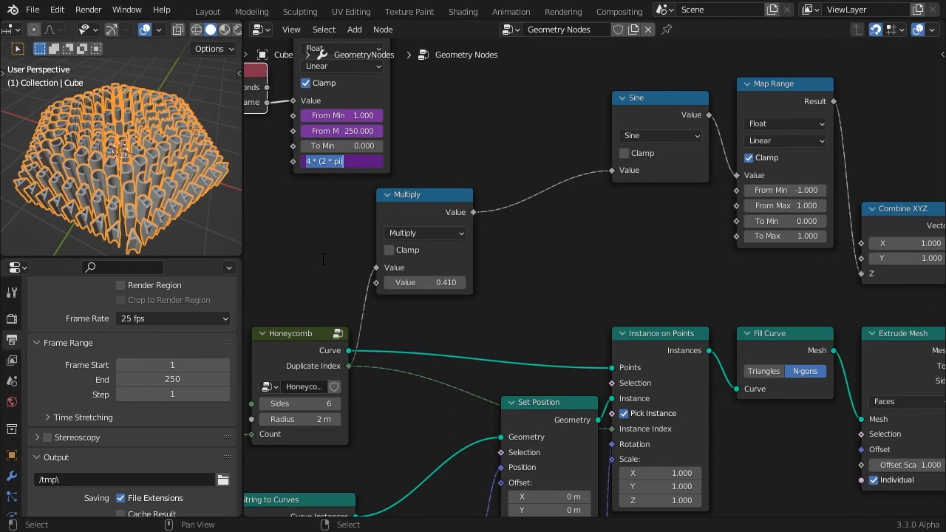
left_click(312, 162)
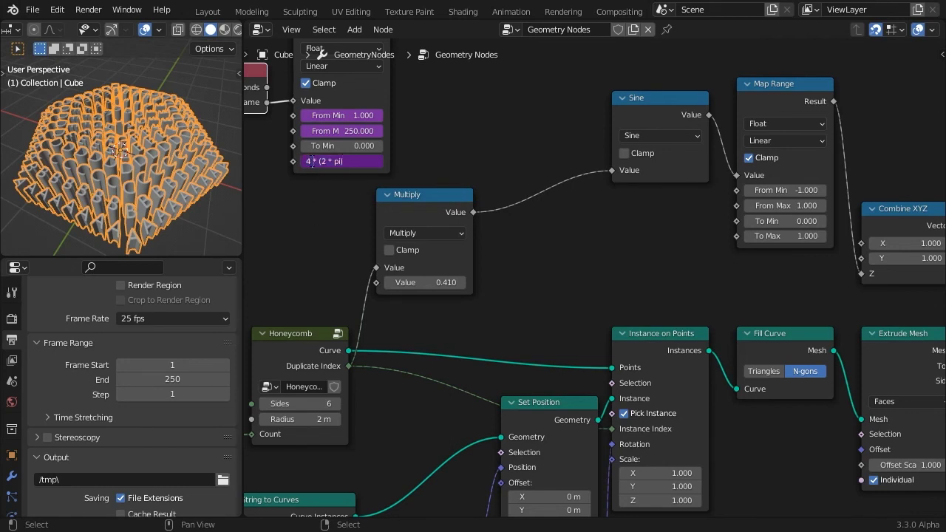
double_click(312, 161)
type("2")
key("Return")
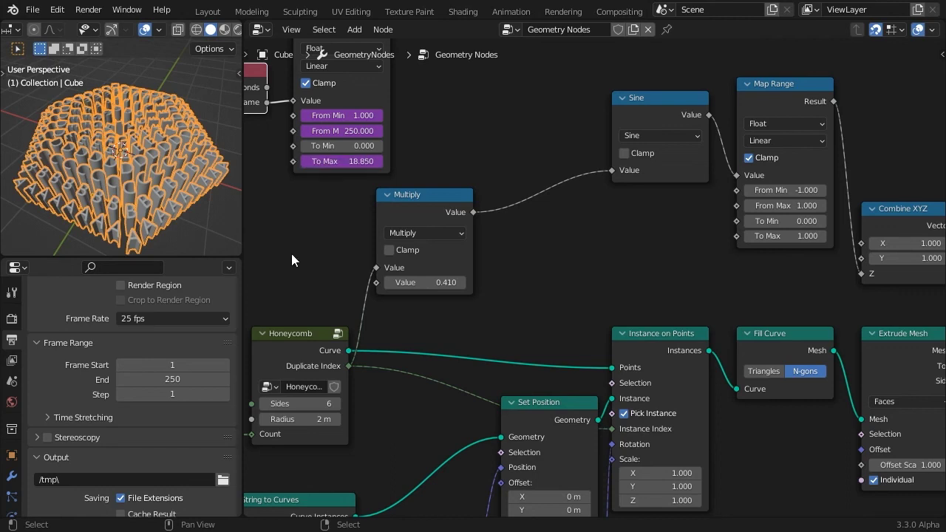
left_click(310, 162)
double_click(308, 161)
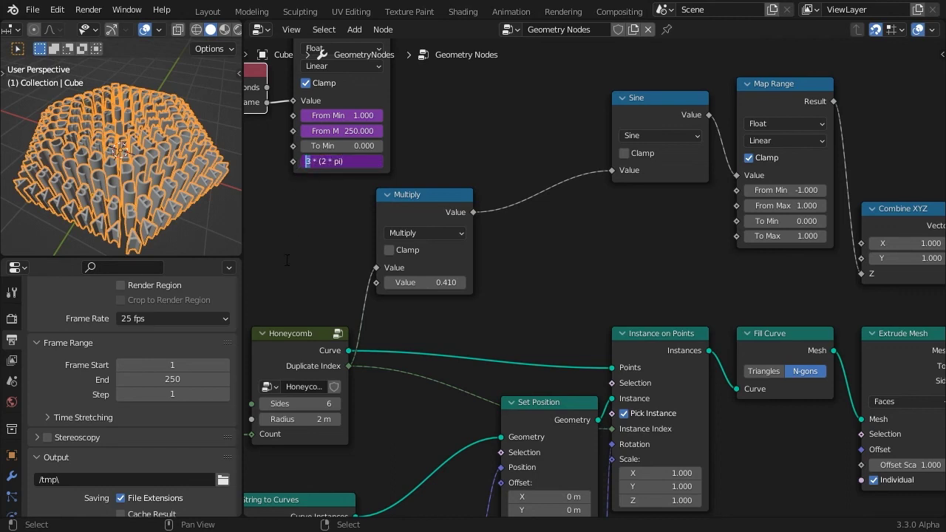
type("4")
key("Return")
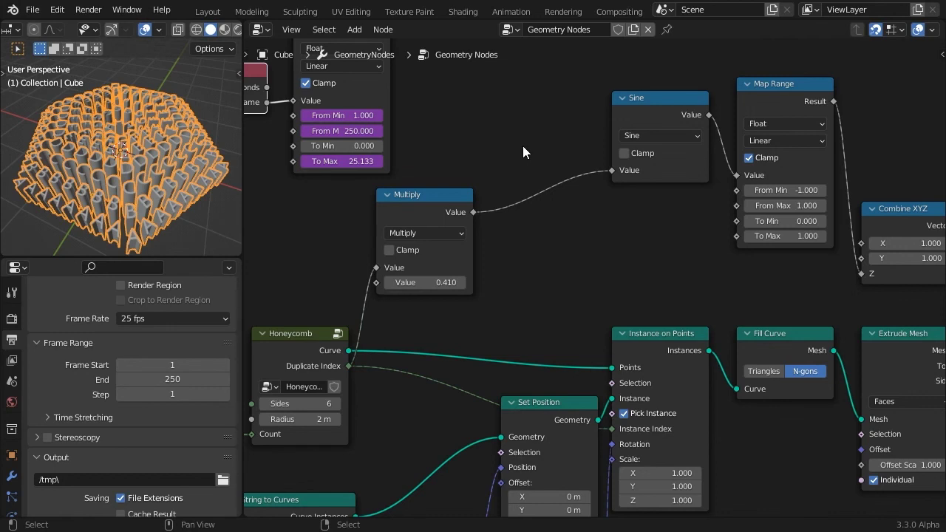
- Add a Math node set to Add, summing the frame-driven Map Range's Result and Multiply's Value, and feed it into Sine
key("shift+a")
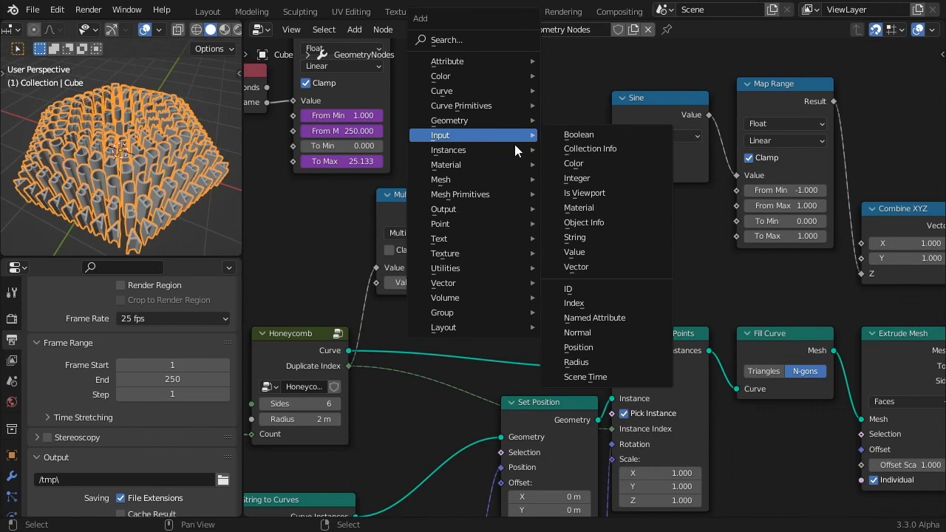
left_click(595, 400)
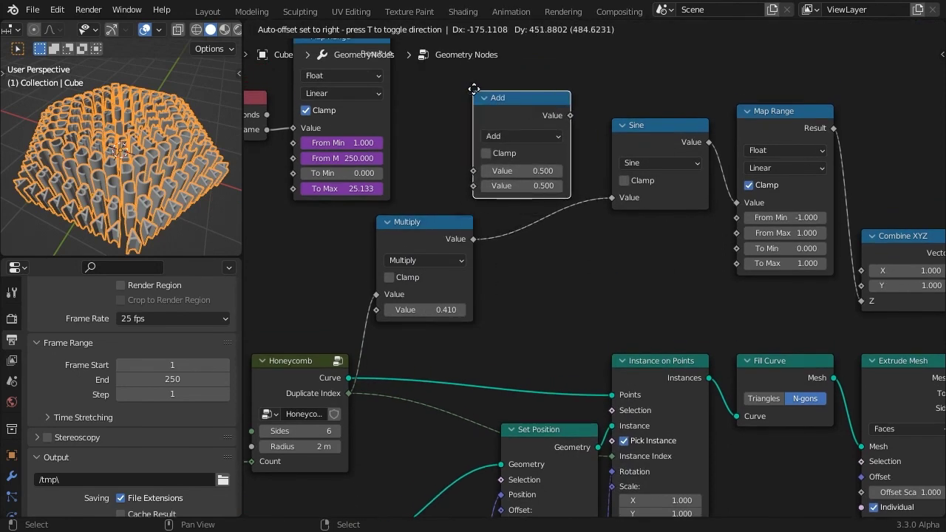
left_click(480, 90)
scroll(422, 130, "up", 3, "shift")
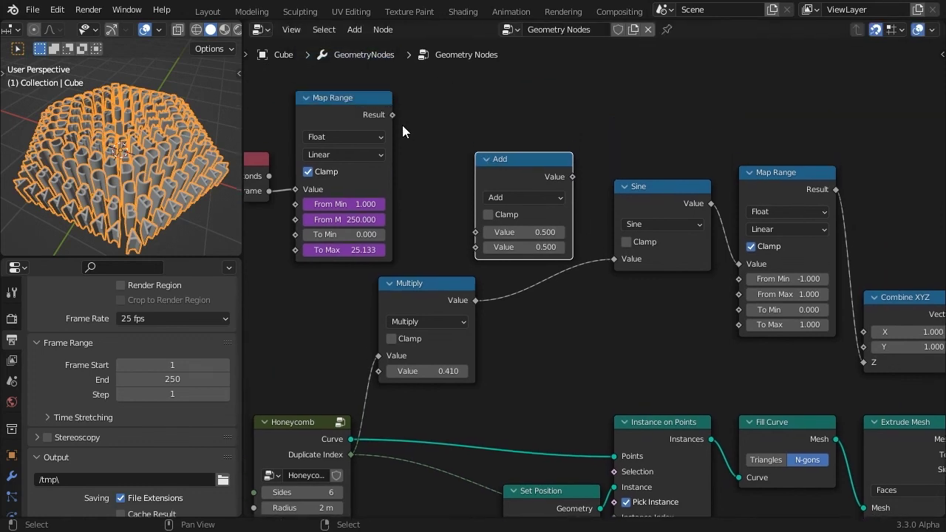
left_click_drag(392, 114, 476, 232)
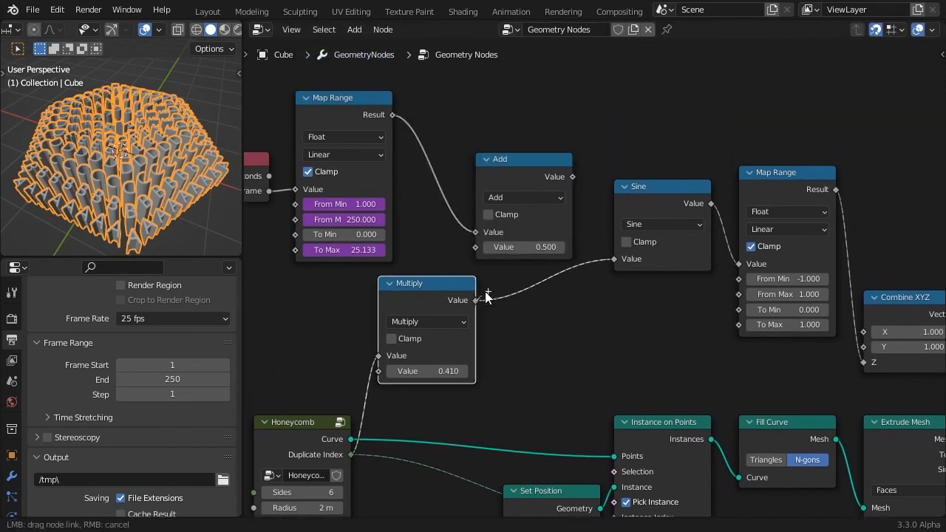
left_click_drag(475, 300, 473, 243)
left_click_drag(573, 177, 620, 262)
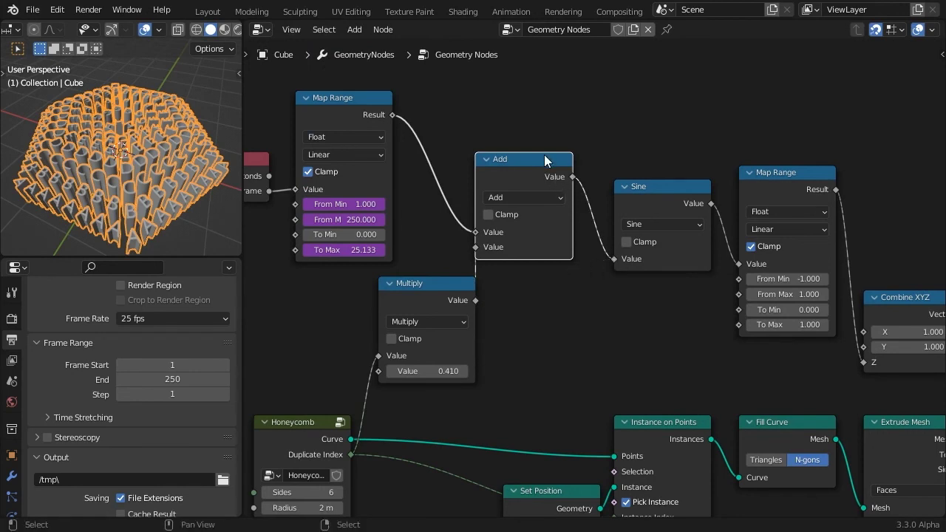
- Play the animation and shift the Multiply node away from Add so the link between them is clear
key("space")
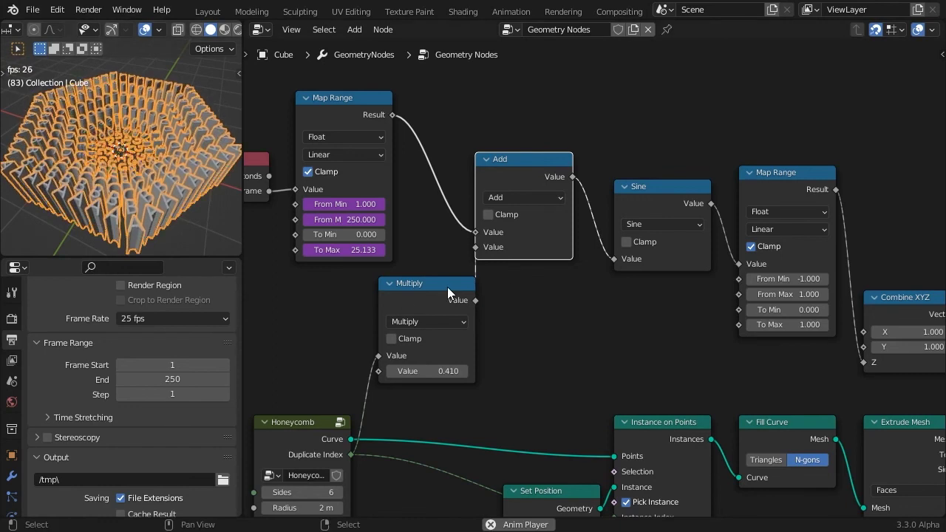
left_click_drag(448, 286, 417, 296)
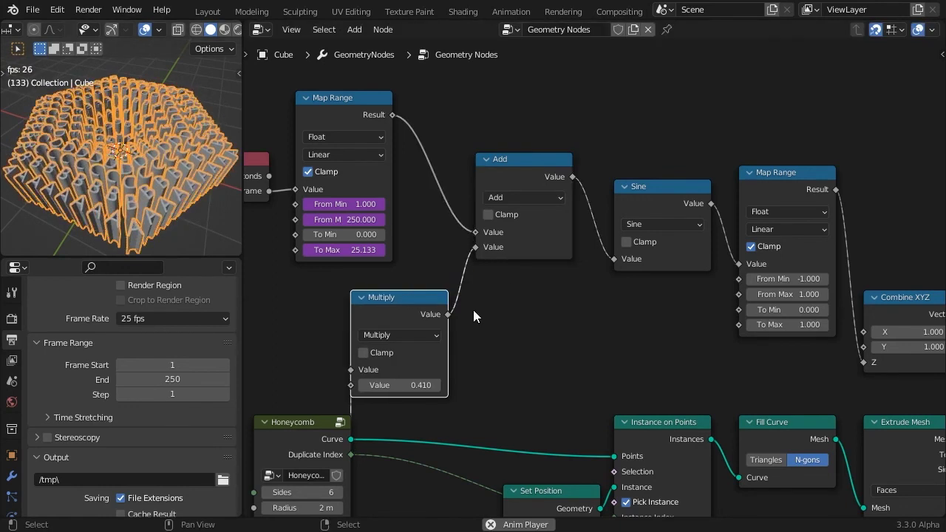
scroll(550, 319, "down", 1)
scroll(550, 320, "down", 2)
middle_click_drag(571, 328, 560, 207)
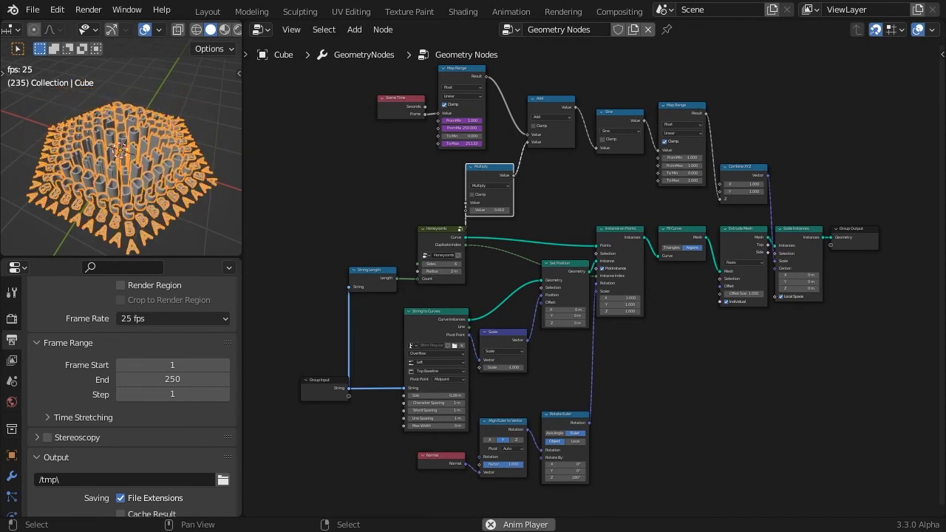
- Add a second Geometry Nodes modifier to the cube and create a new node tree for it
left_click(11, 476)
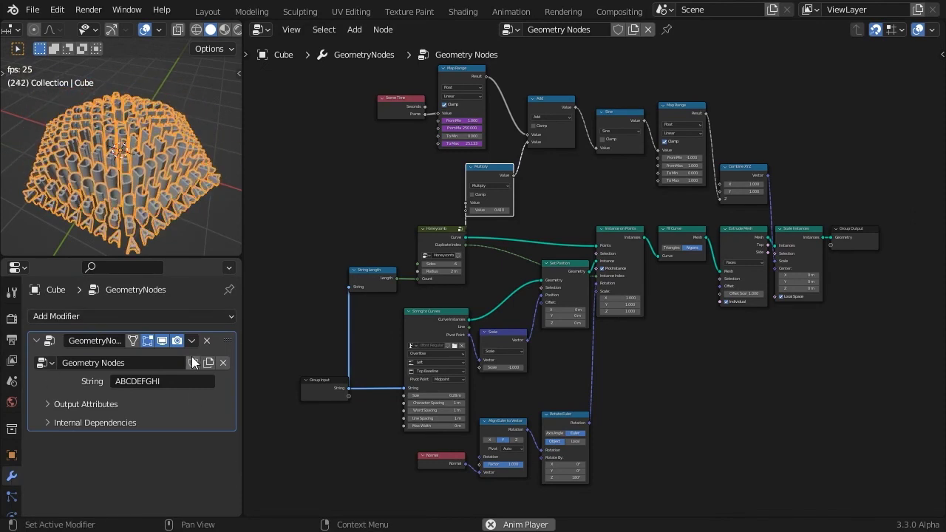
left_click(183, 316)
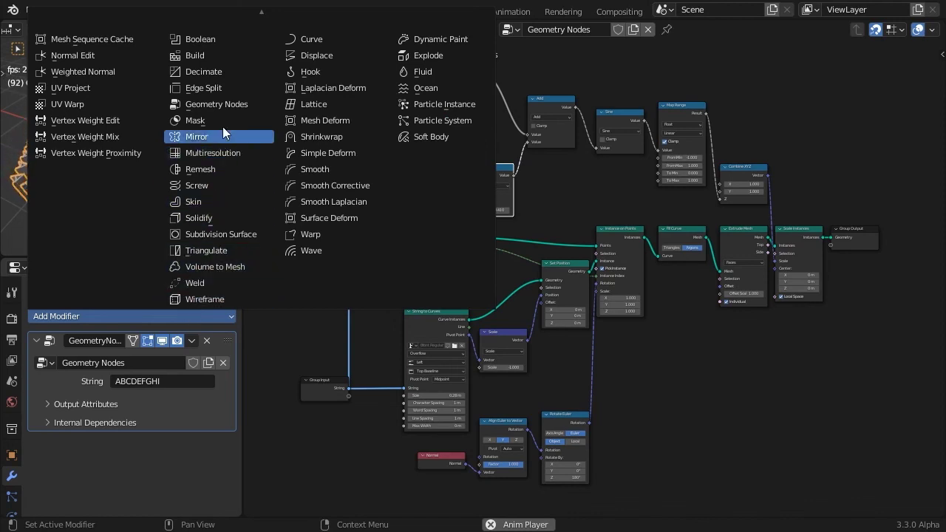
left_click(226, 107)
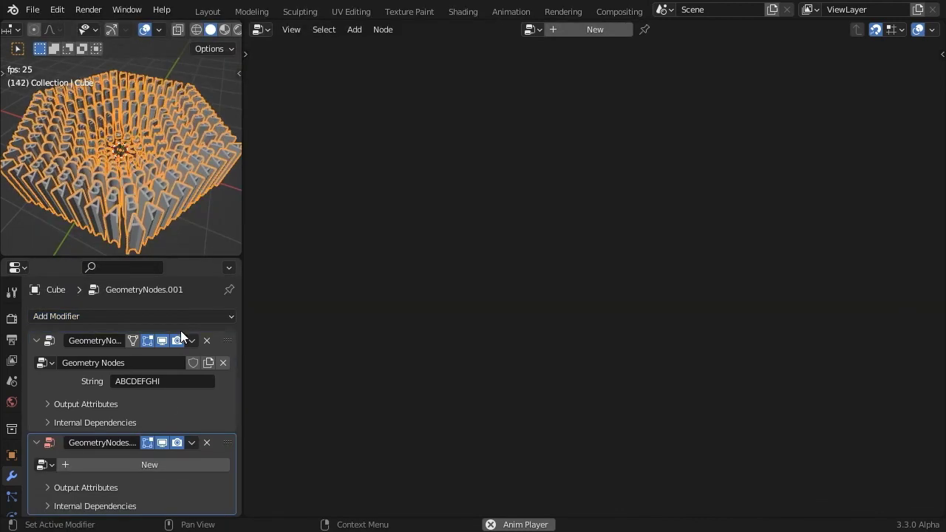
left_click(144, 464)
middle_click_drag(357, 326, 626, 305)
scroll(626, 305, "up", 2)
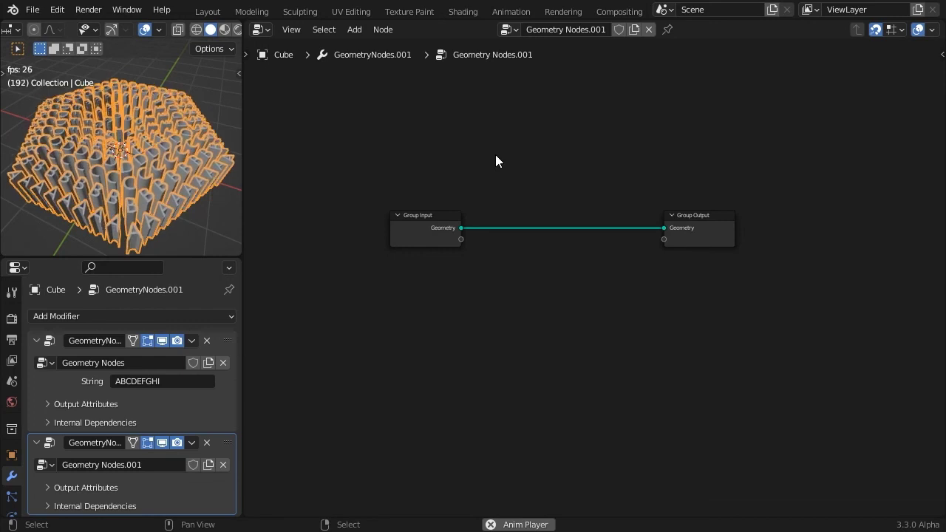
- Add the Honeycomb node group to the new tree, above Group Input
key("shift+a")
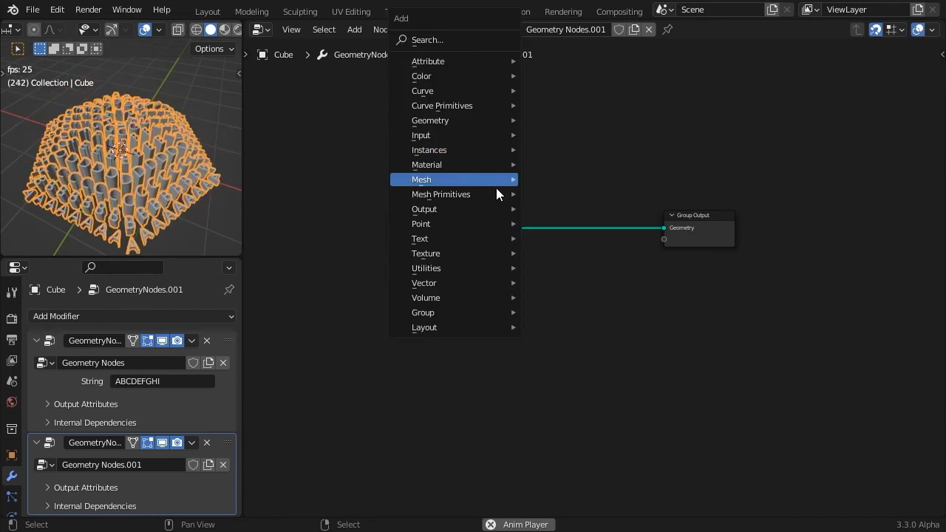
mouse_move(485, 311)
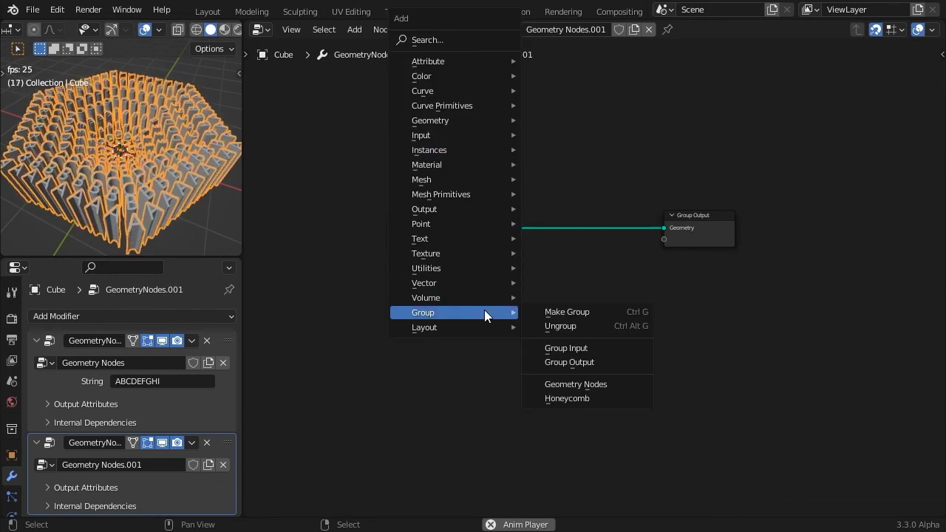
left_click(584, 398)
left_click(383, 94)
- Add an Instance on Points node, feeding Honeycomb's Curve into Points, Group Input's Geometry into Instance, and its Instances into Group Output
key("shift+a")
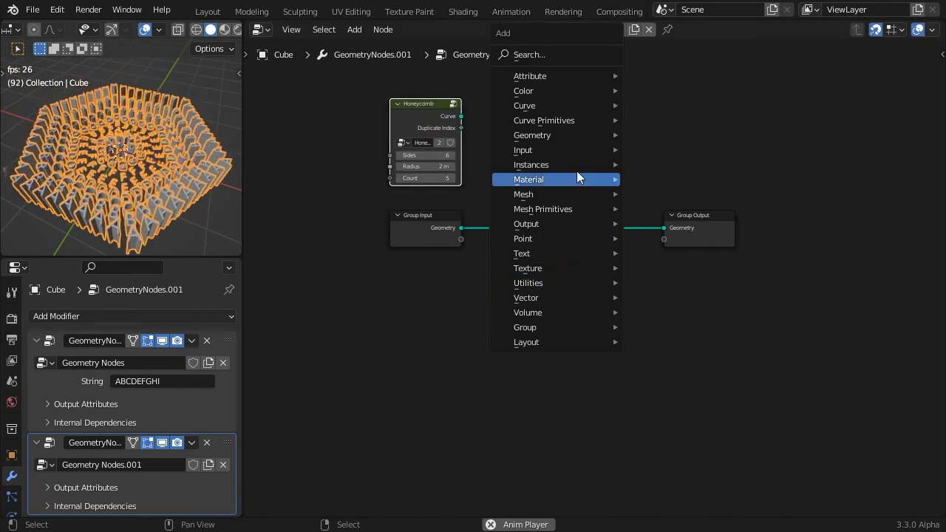
mouse_move(576, 163)
left_click(676, 164)
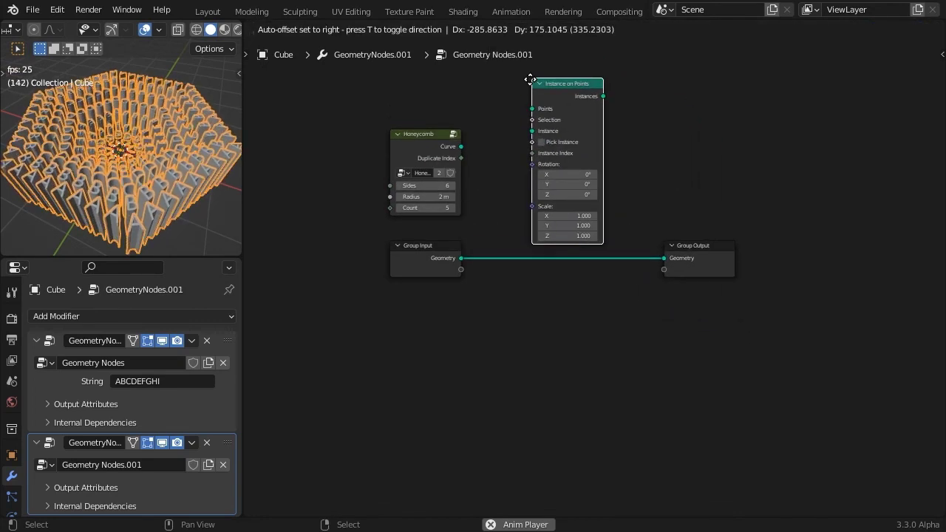
left_click(526, 76)
left_click_drag(462, 147, 532, 109)
left_click_drag(461, 258, 531, 132)
left_click_drag(604, 96, 664, 259)
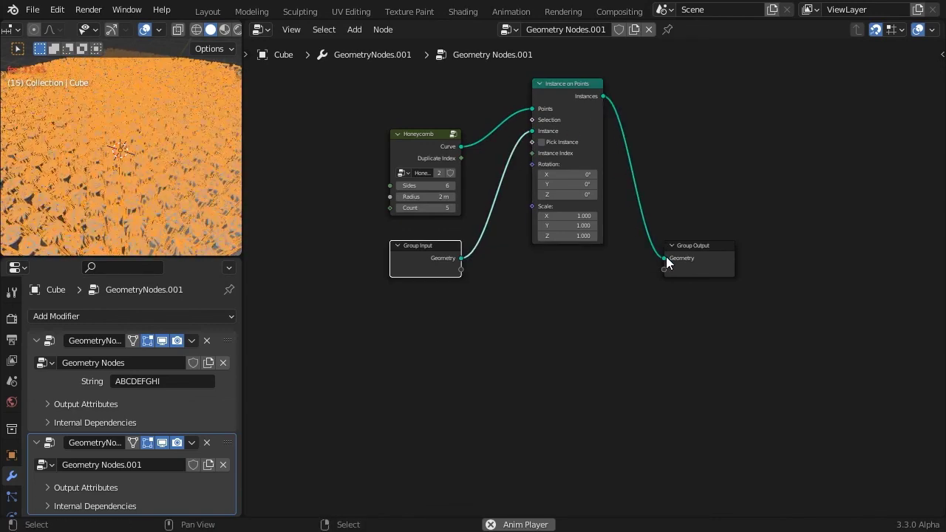
- Set the Honeycomb node's Count to 3 and its Radius to about 8.77 m to space the instances apart
left_click_drag(428, 210, 417, 198)
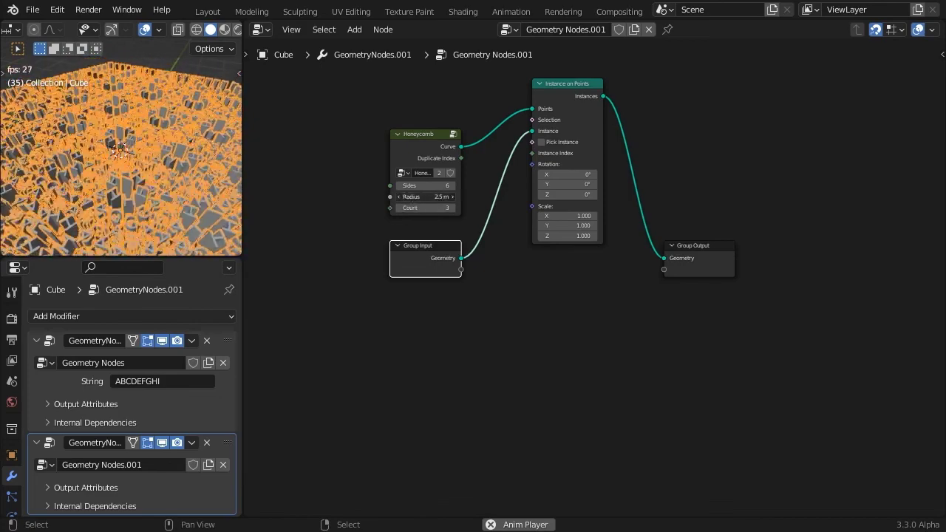
left_click_drag(425, 197, 451, 196)
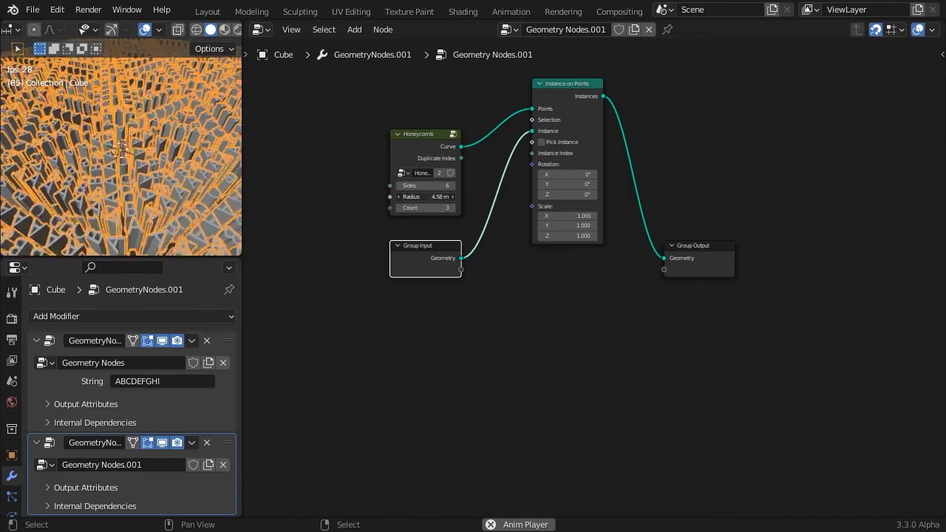
left_click_drag(451, 197, 503, 197)
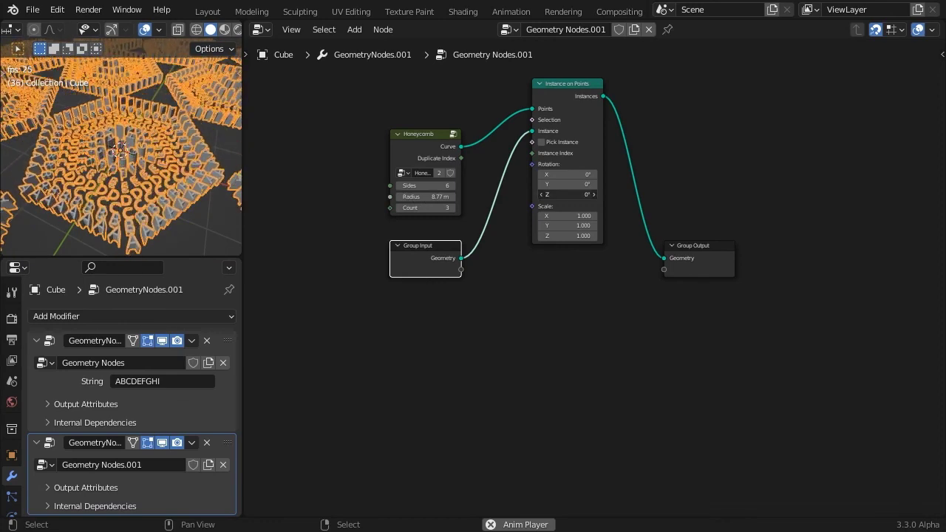
- Set the instances' Z rotation to 30° and the Honeycomb radius to 7.75 m, and check the animated hexagon cluster in a maximized 3D view
left_click_drag(568, 194, 581, 196)
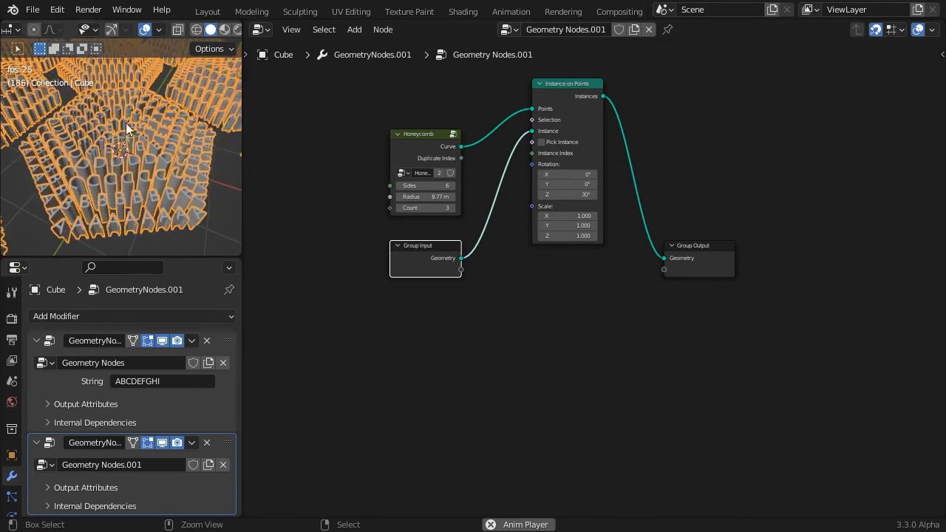
middle_click_drag(127, 126, 138, 176)
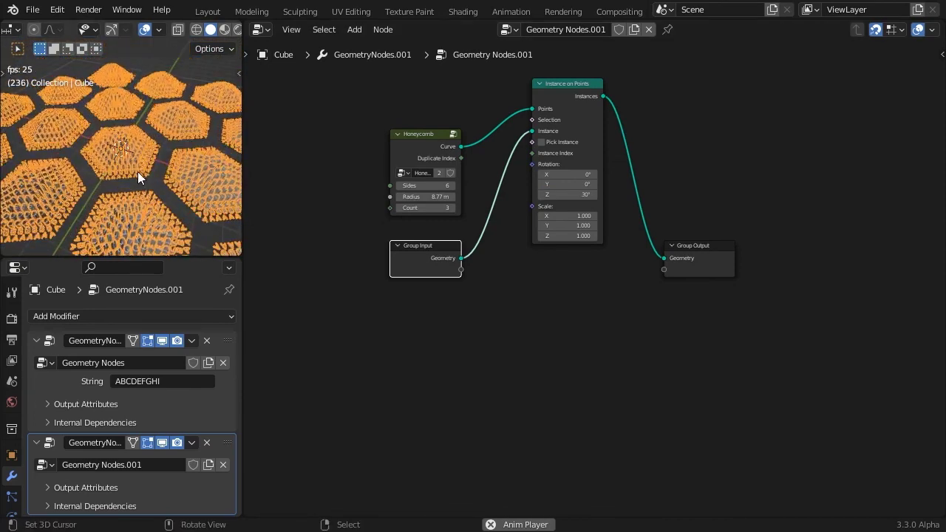
key("ctrl+space")
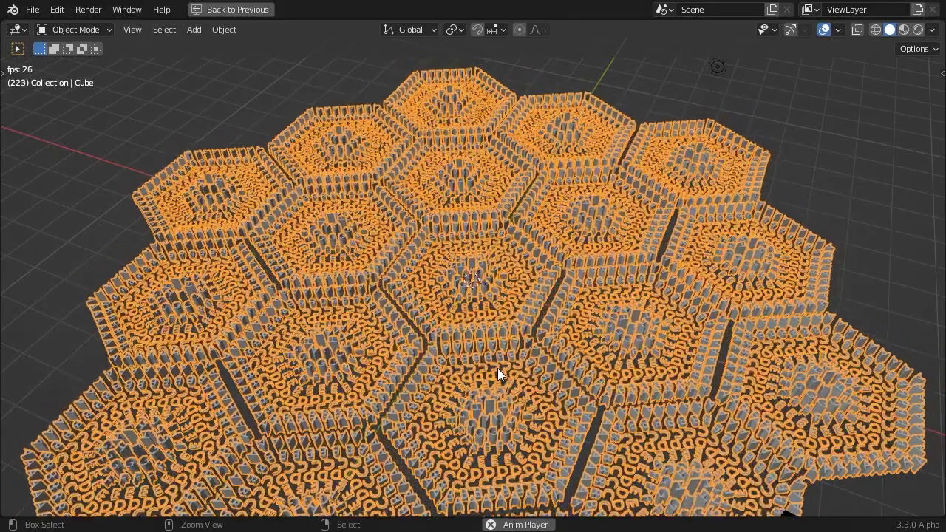
key("ctrl+space")
scroll(466, 346, "up", 3)
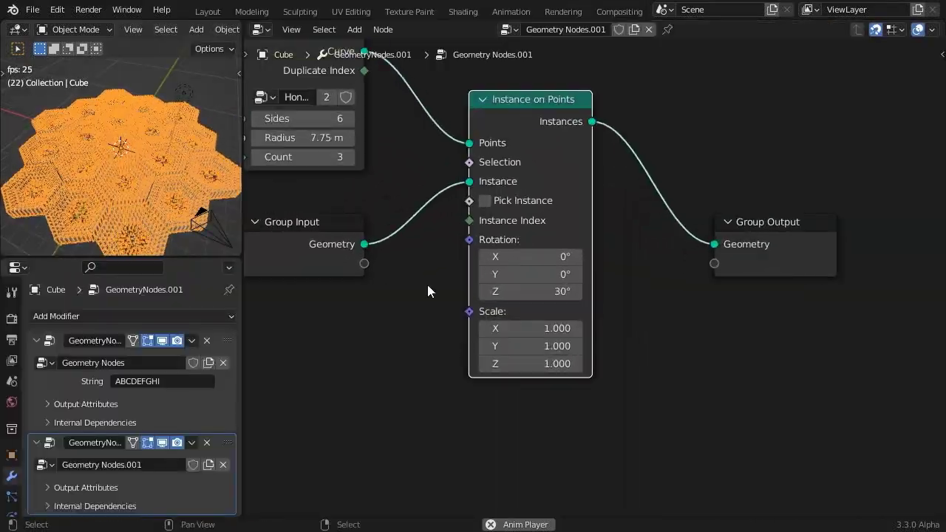